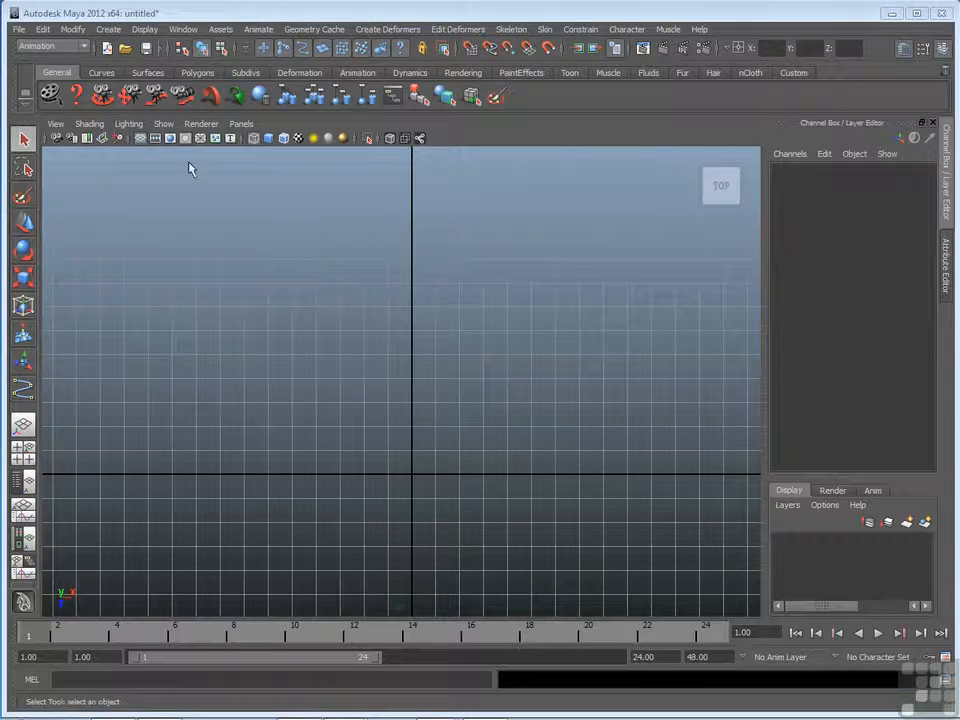
Draw an inward-winding spiral of eleven control vertices in the top view using the CV Curve Tool.
left_click(118, 30)
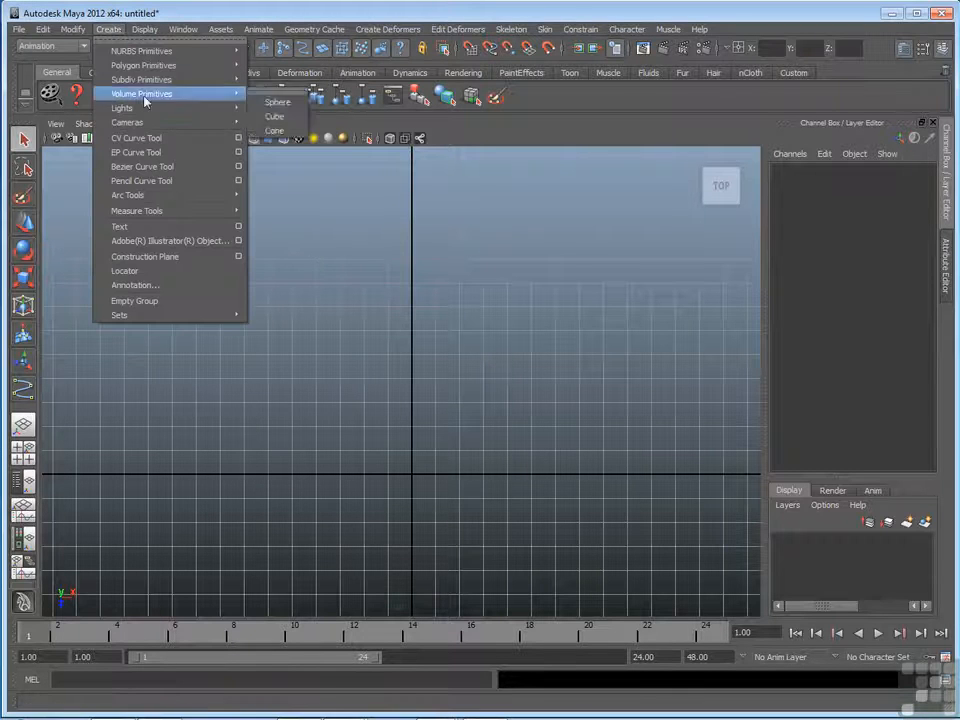
left_click(197, 139)
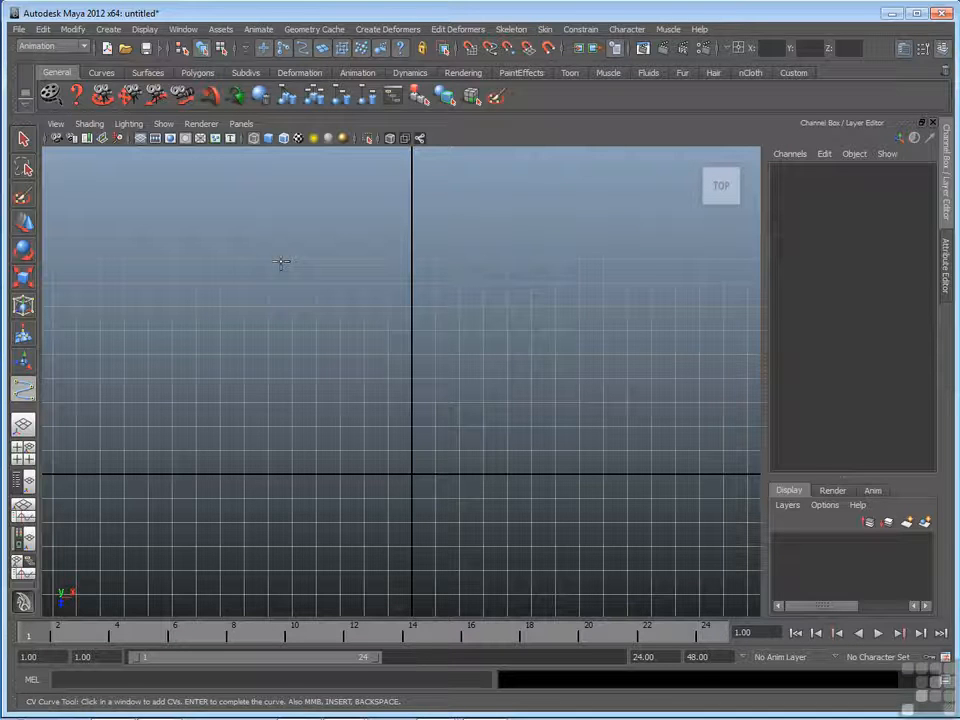
left_click(235, 259)
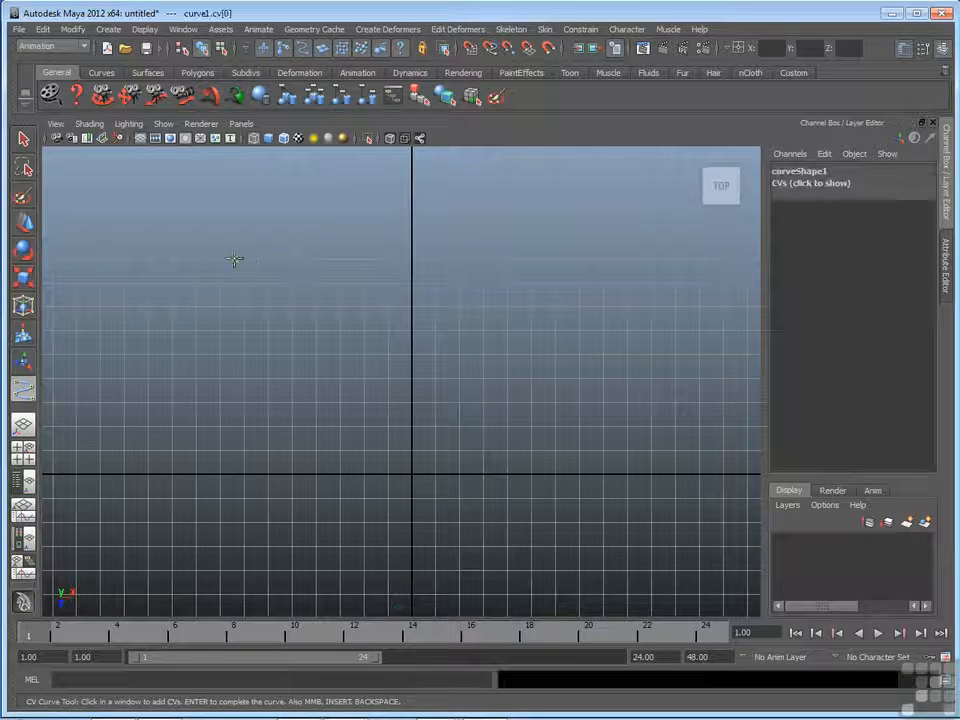
left_click(381, 229)
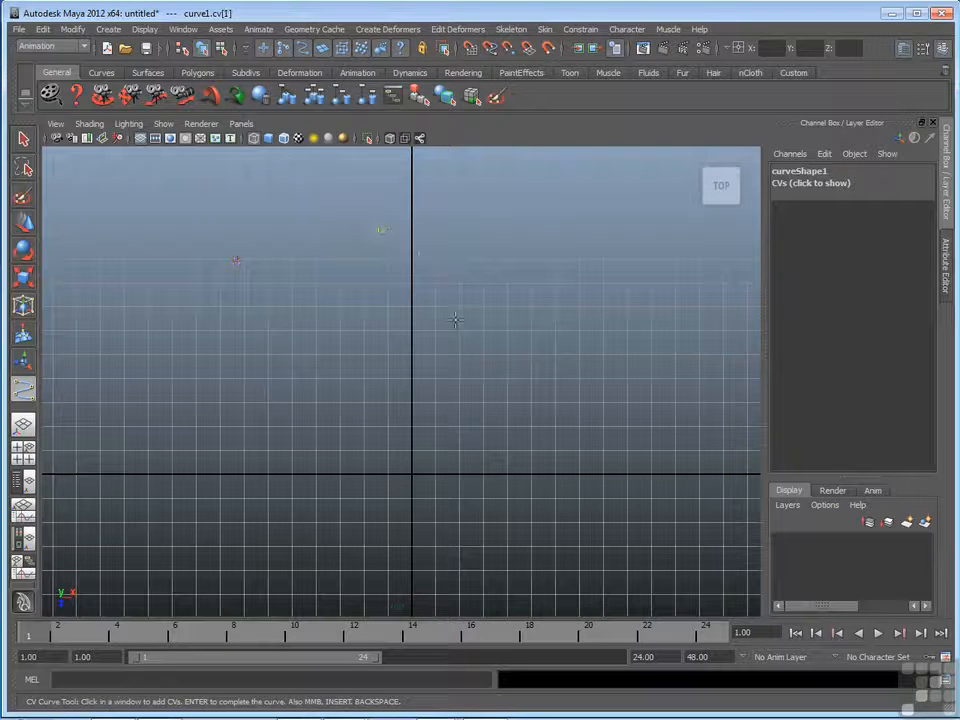
left_click(474, 356)
left_click(364, 492)
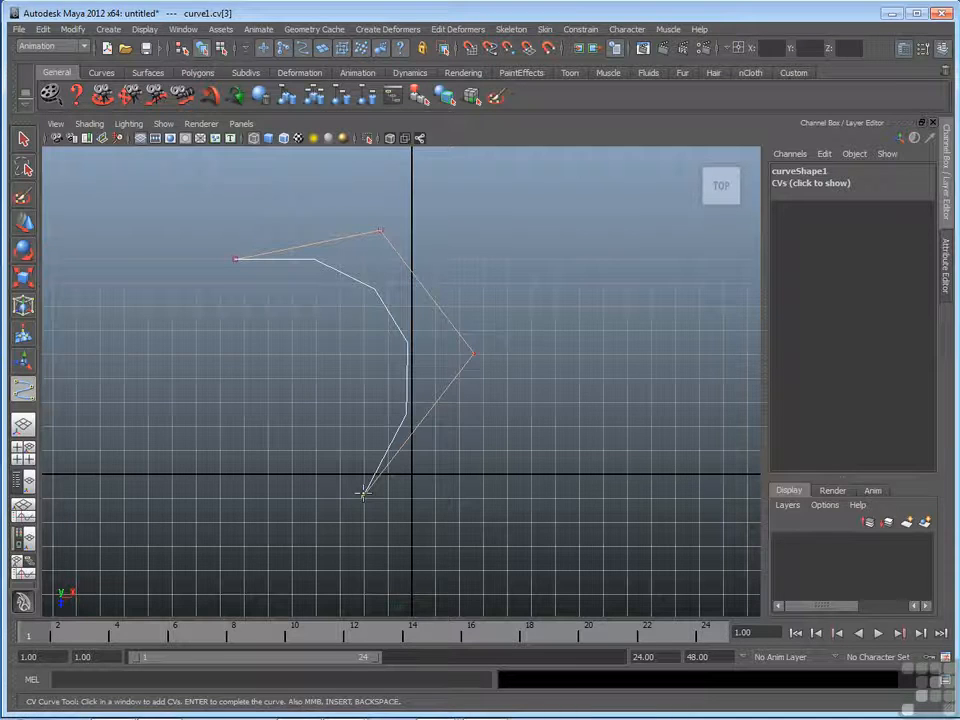
left_click(268, 468)
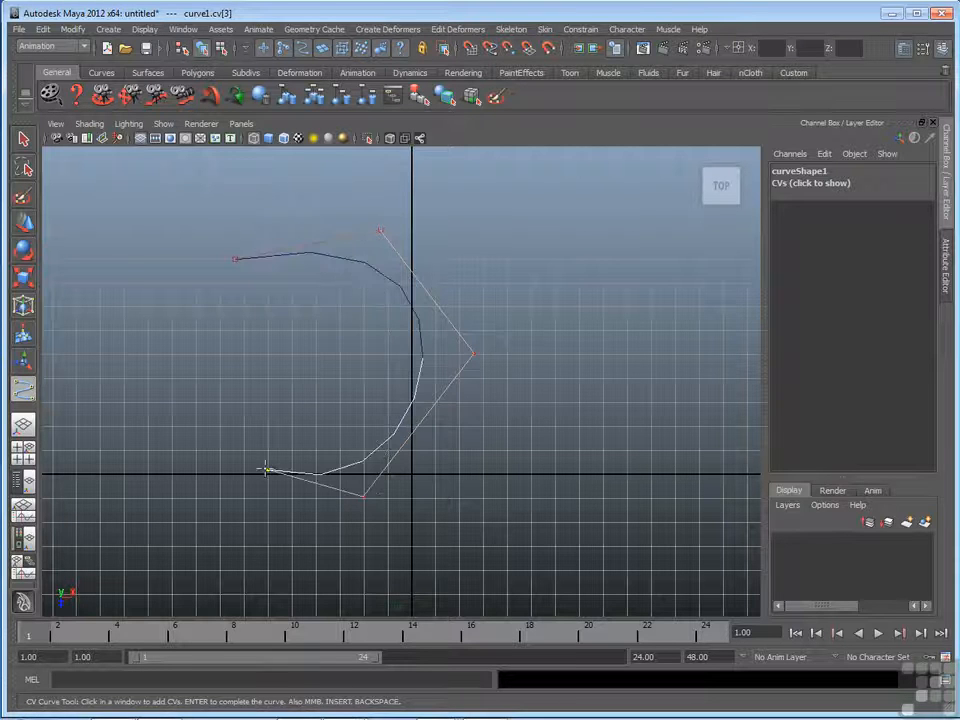
left_click(206, 378)
left_click(286, 300)
left_click(376, 331)
left_click(362, 401)
left_click(312, 411)
left_click(294, 380)
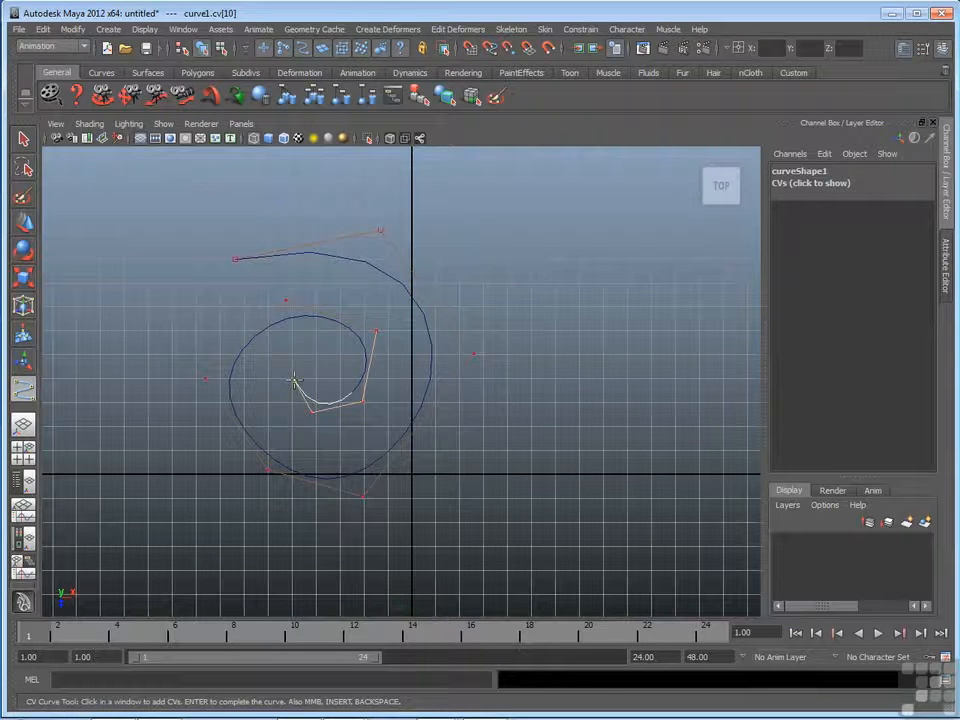
key("Return")
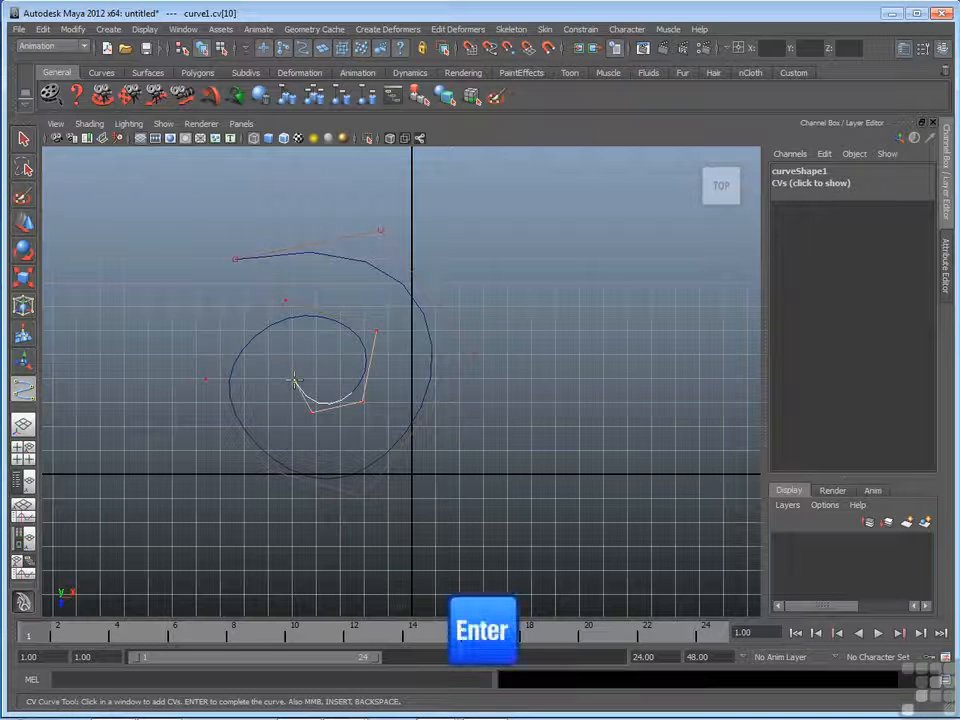
key("Return")
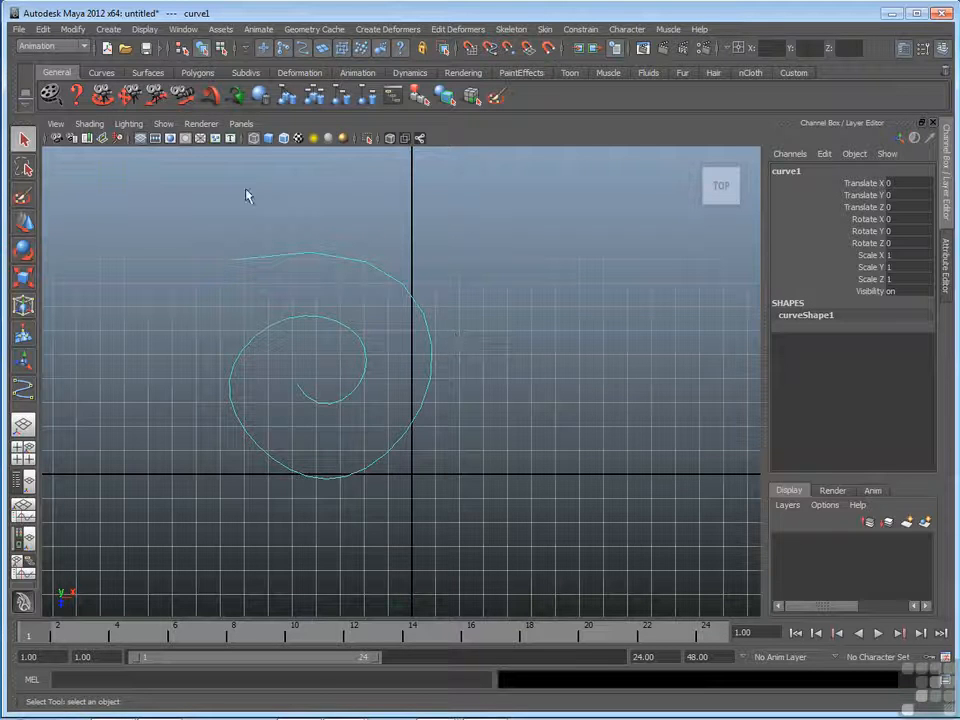
Draw a second CV curve with four control vertices as an open arc beside the spiral, and deselect it.
left_click(108, 29)
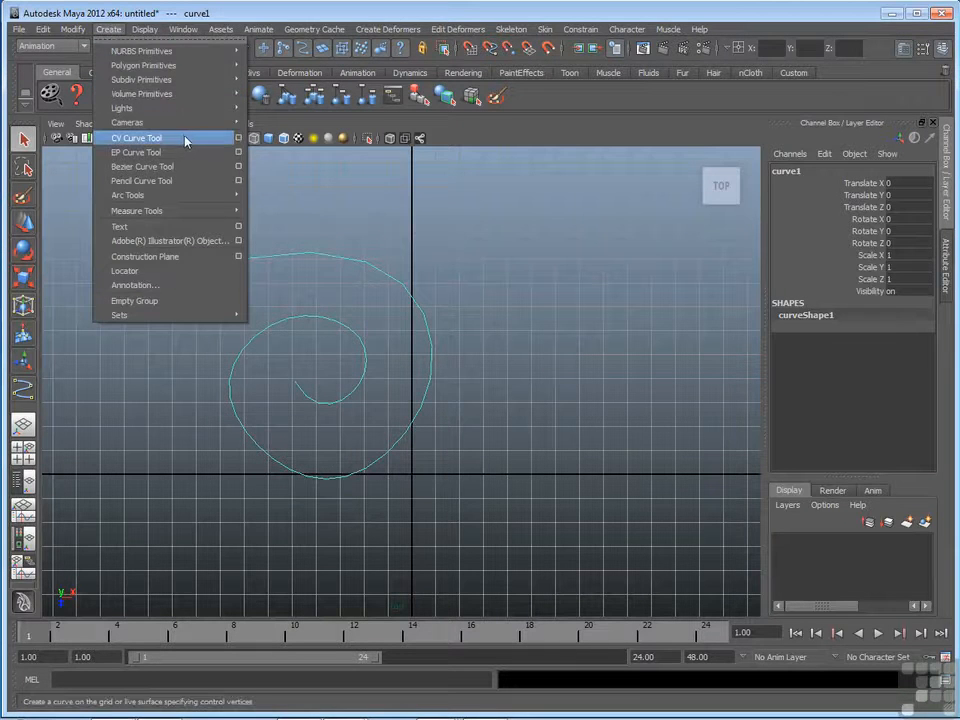
left_click(186, 138)
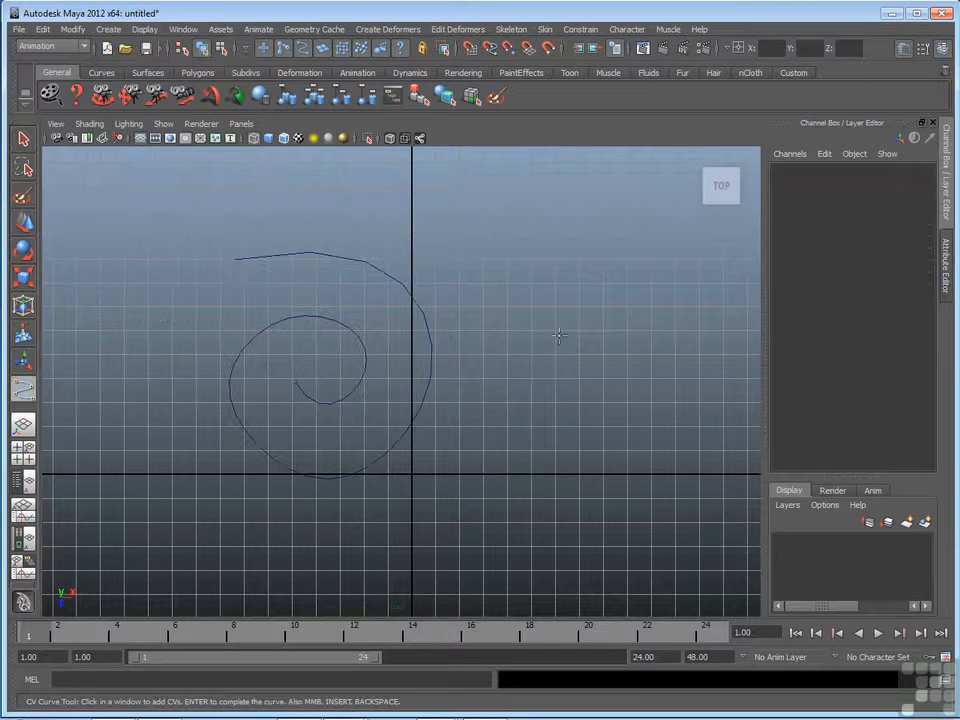
left_click(460, 233)
left_click(580, 289)
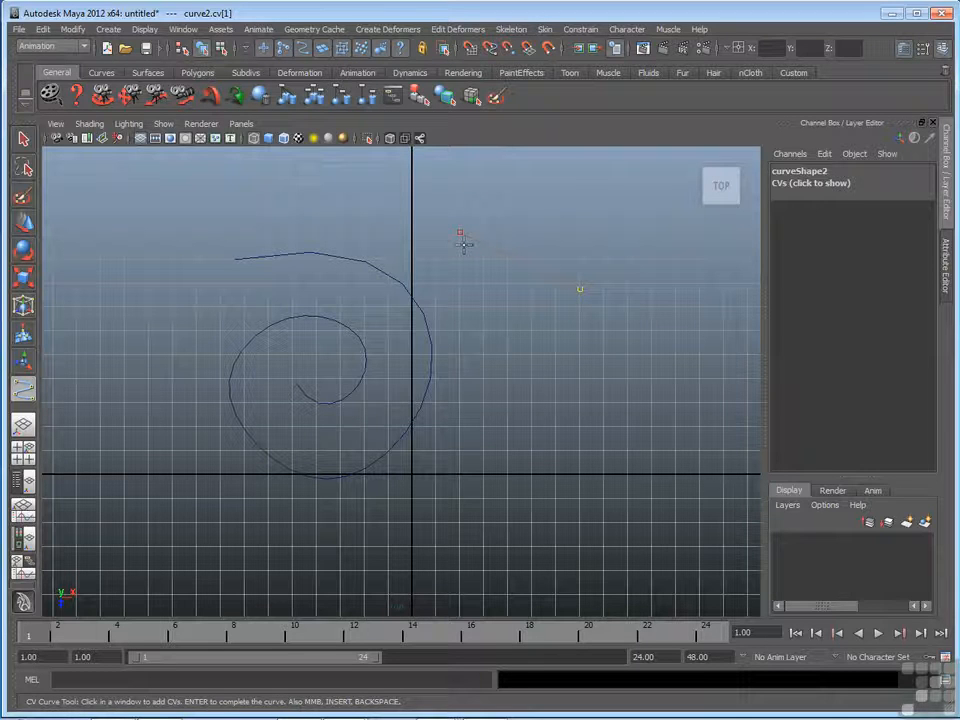
left_click(603, 378)
left_click(543, 472)
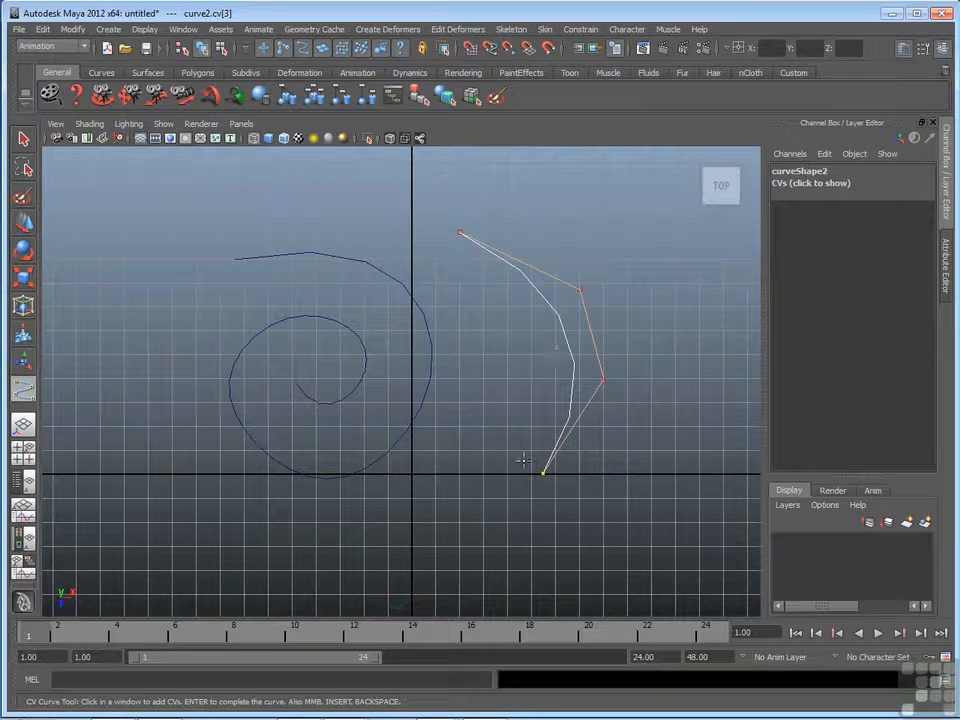
key("q")
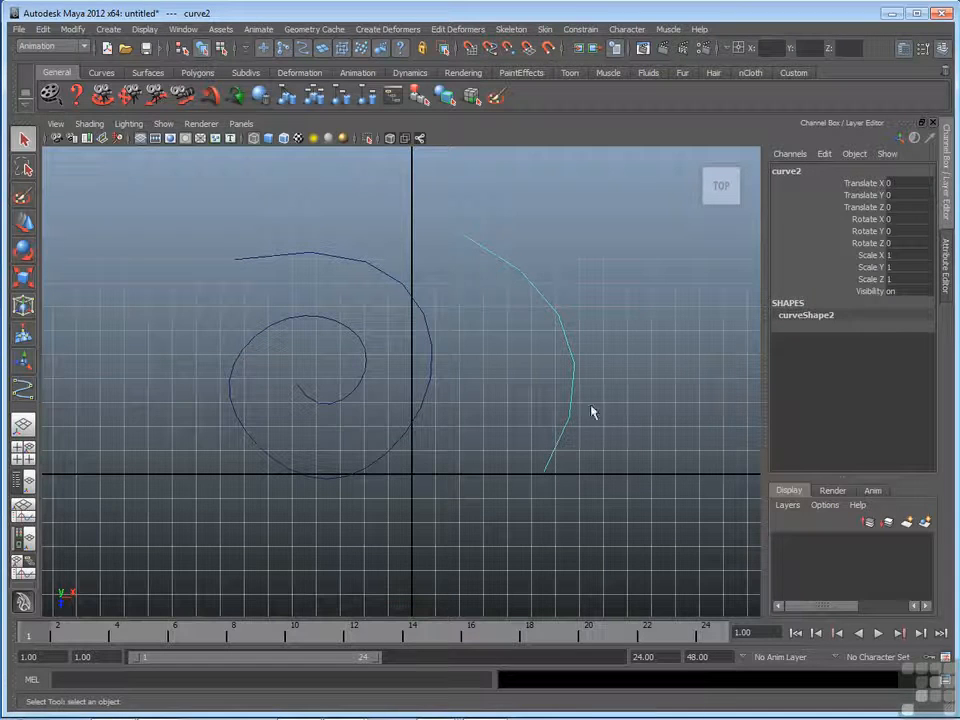
left_click(542, 246)
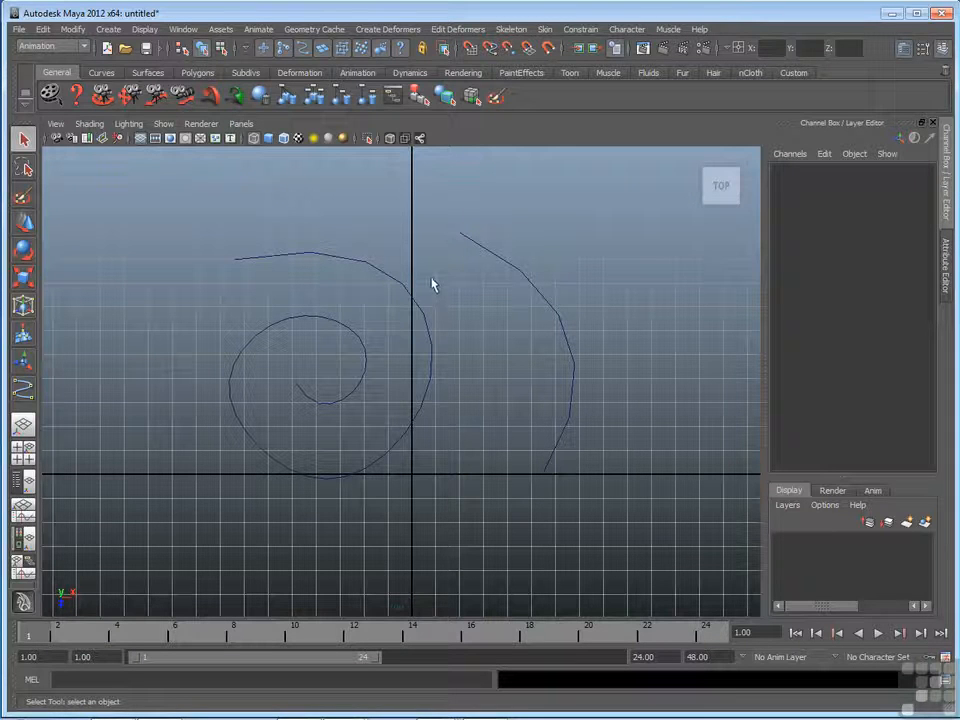
Select the spiral curve and switch it to Control Vertex component mode.
left_click(421, 324)
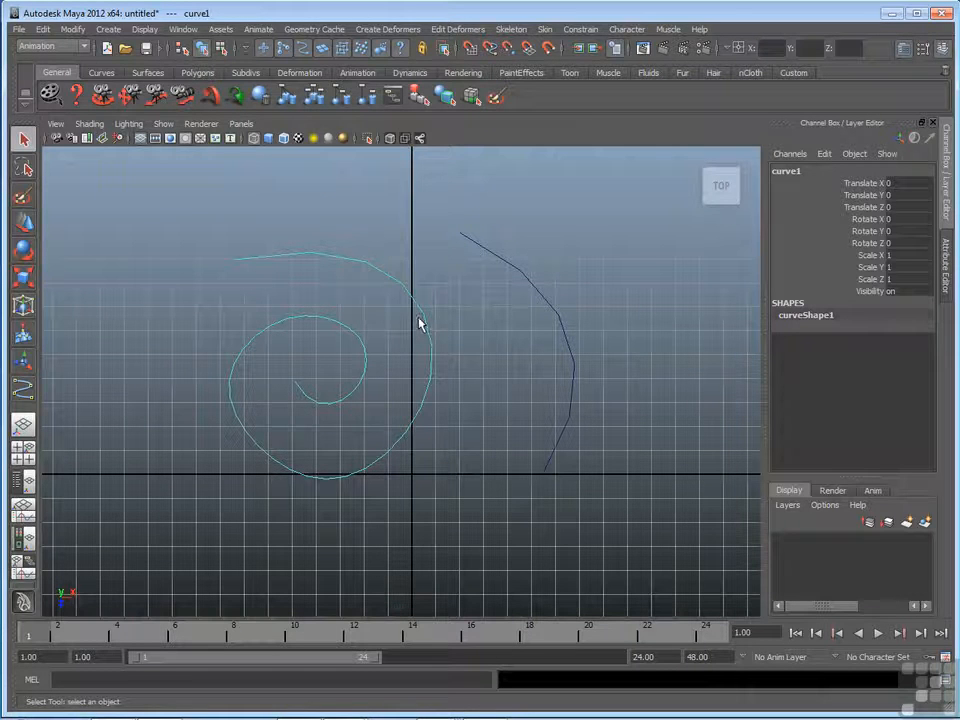
right_click(352, 265)
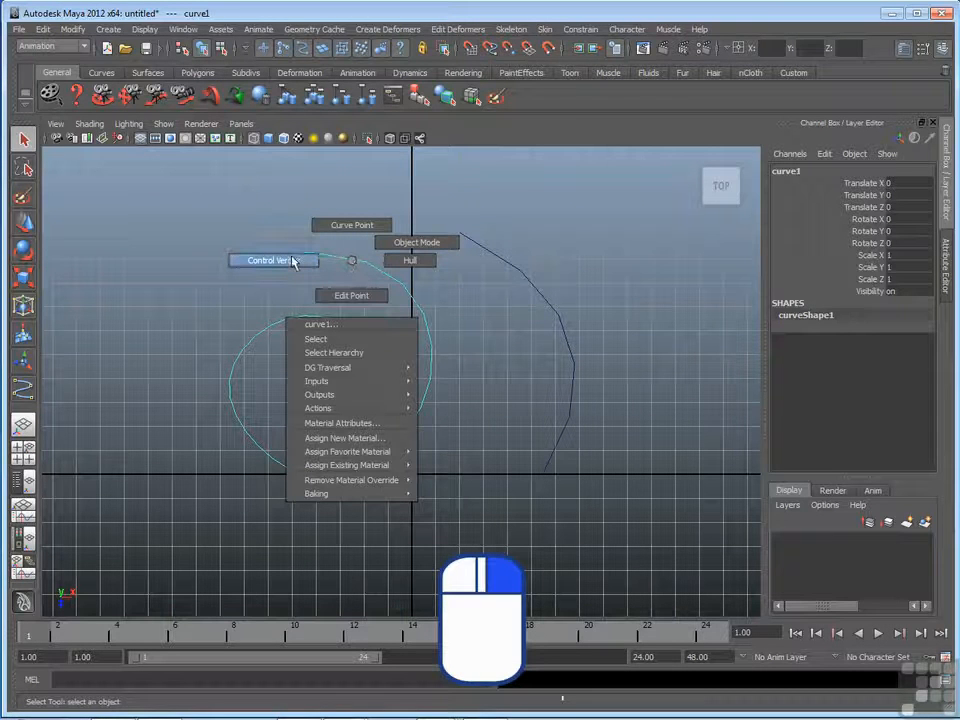
right_click_drag(293, 262, 293, 261)
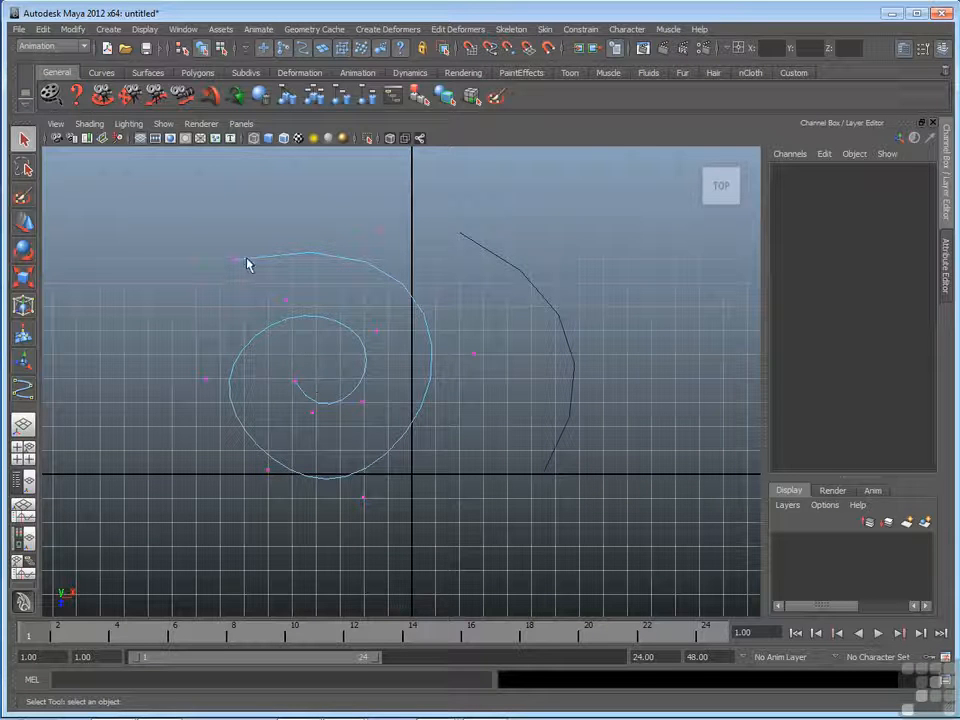
Hide the grid so the spiral and its control vertices stand out.
right_click_drag(294, 383, 598, 262, "alt")
middle_click_drag(366, 393, 485, 406, "alt")
right_click_drag(448, 392, 486, 379, "alt")
middle_click_drag(486, 379, 470, 378, "alt")
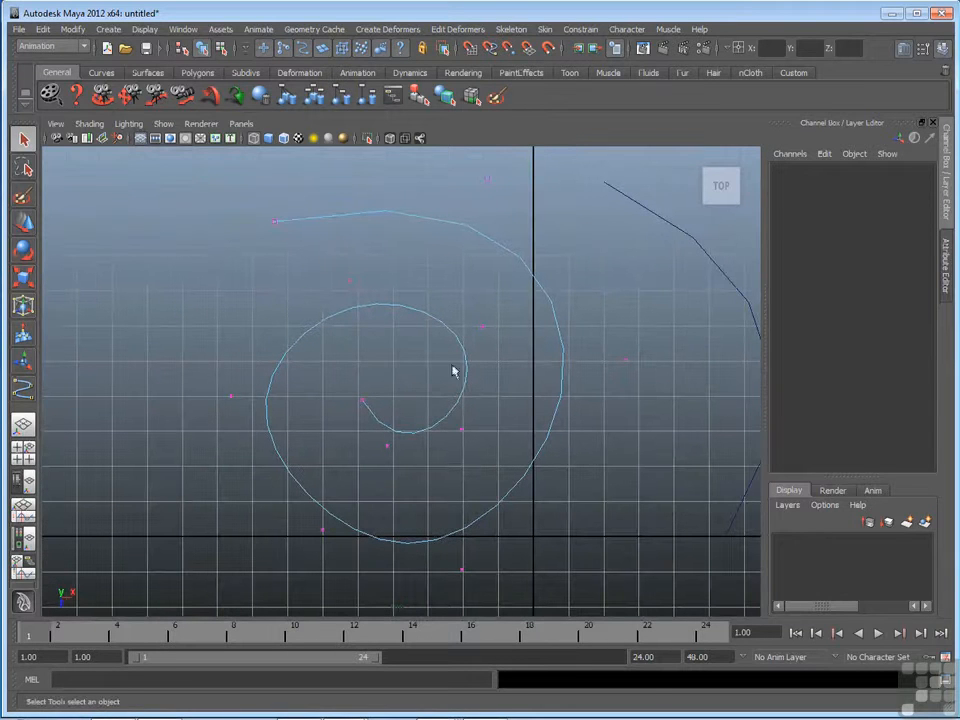
left_click(150, 33)
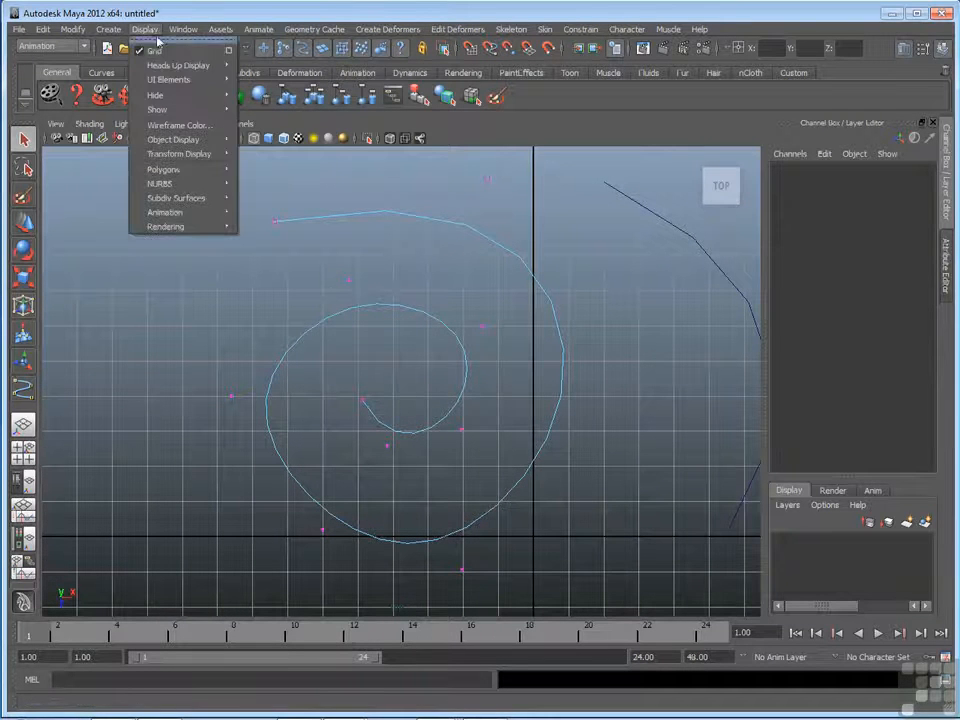
left_click(146, 51)
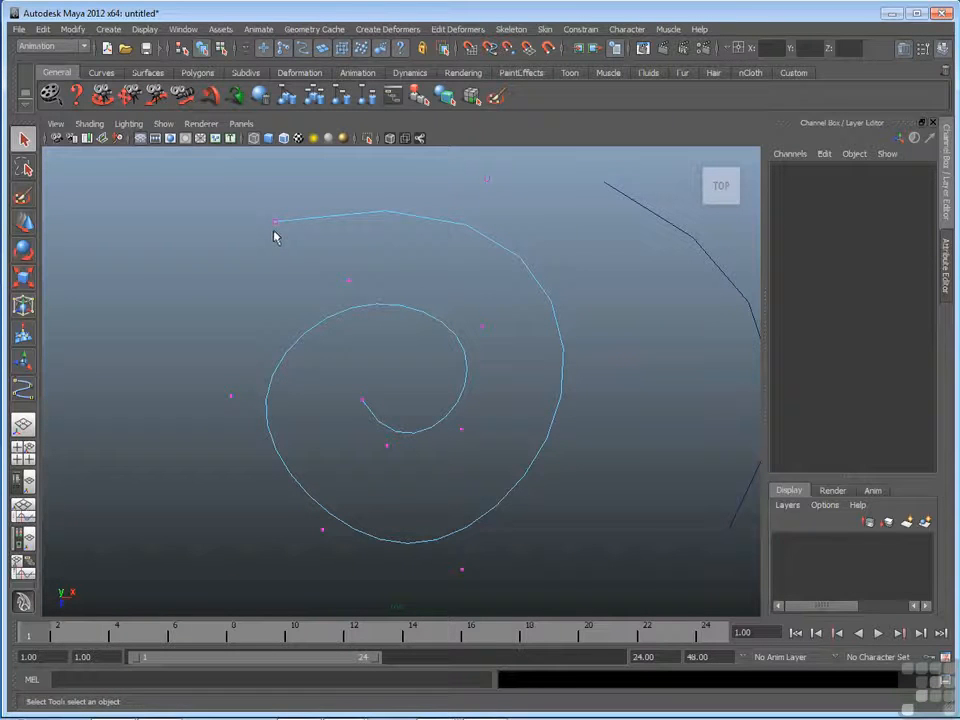
Examine the spiral's outer and inner end control vertices by selecting each in turn.
left_click_drag(298, 244, 297, 247)
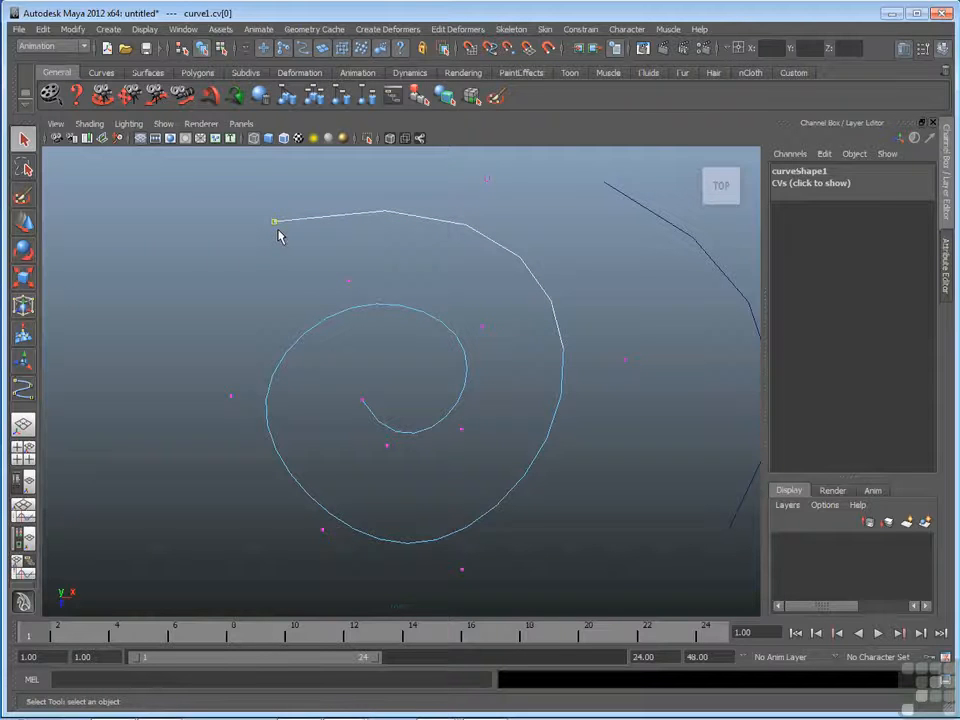
key("Delete")
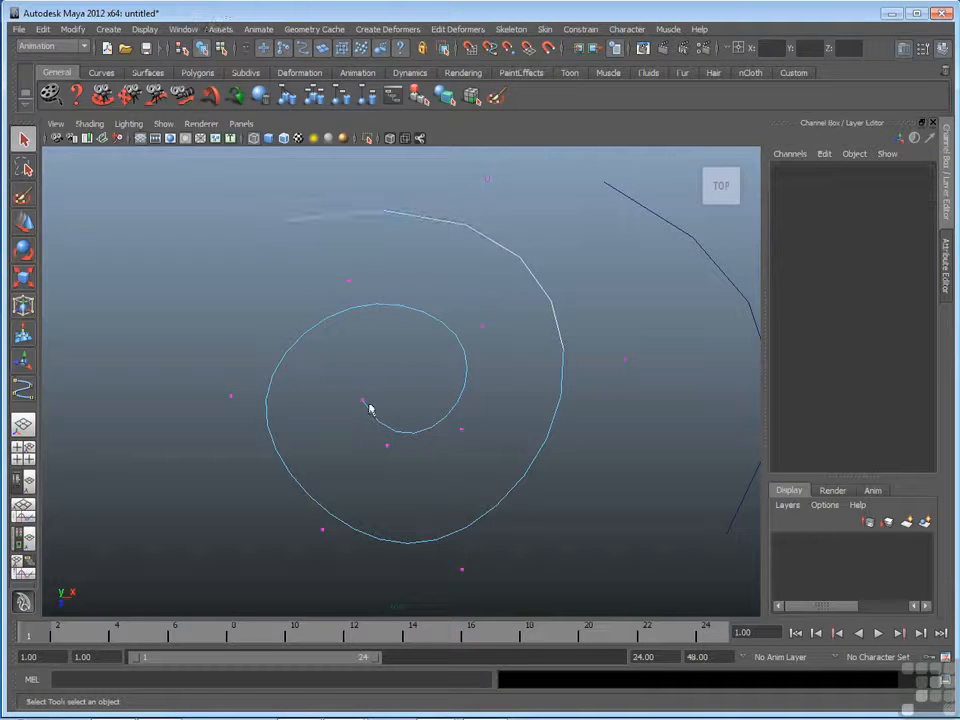
key("ctrl+z")
left_click(362, 401)
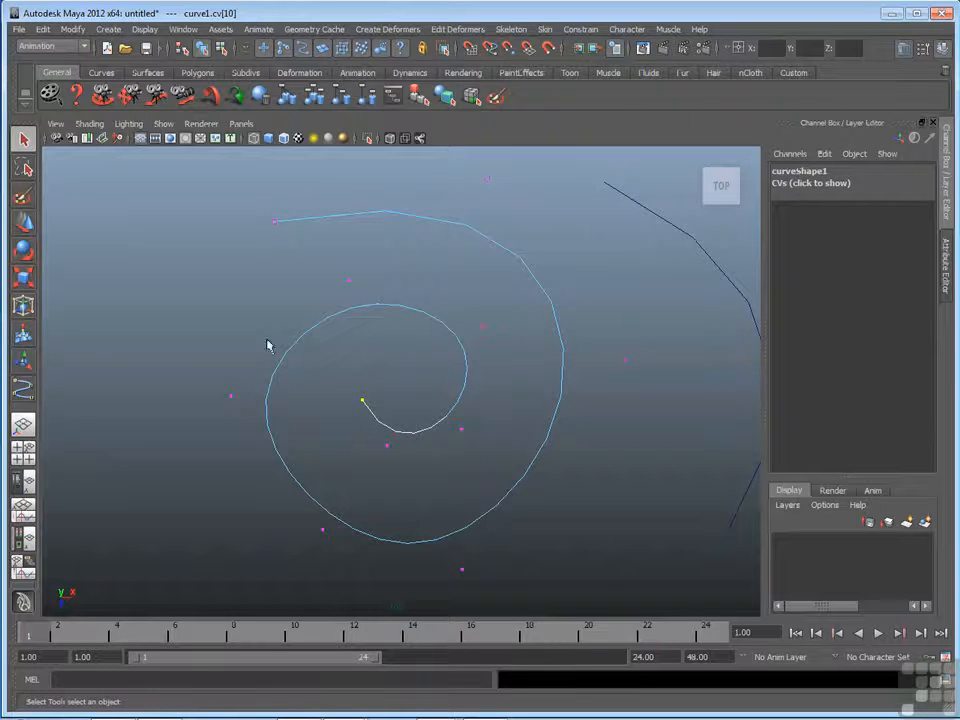
left_click(457, 322)
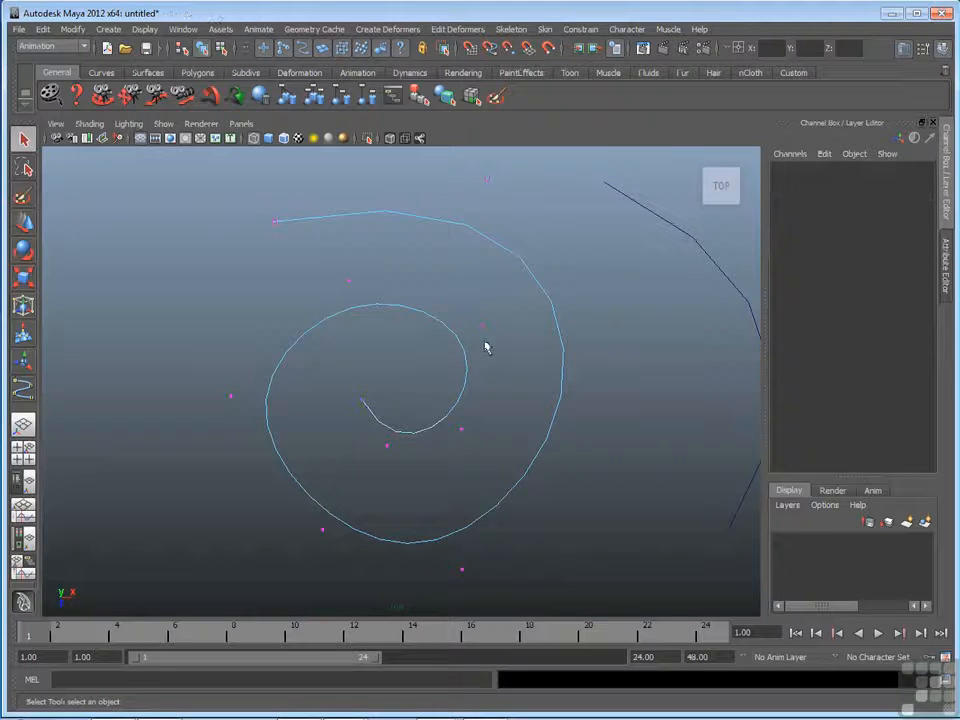
Use the Move Tool to shift the inner turn's upper-right control vertex upward and pull both end vertices of the spiral outward.
left_click(484, 332)
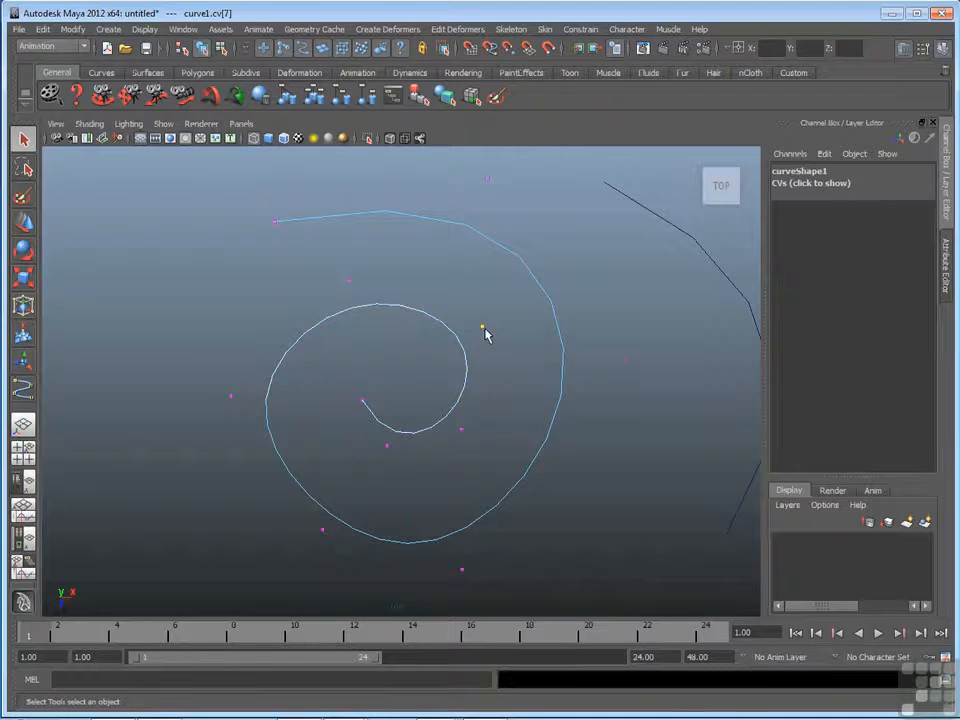
left_click(24, 222)
mouse_move(485, 329)
left_mouse_down()
mouse_move(478, 318)
mouse_move(409, 330)
mouse_move(507, 330)
mouse_move(458, 330)
mouse_move(494, 311)
left_mouse_up()
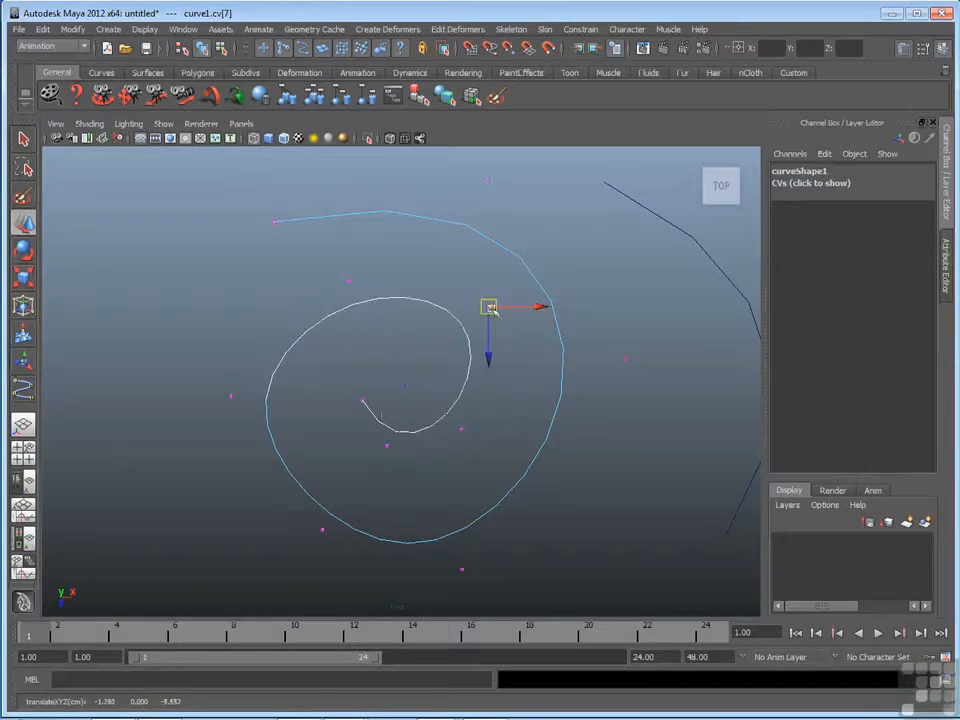
left_click(362, 400)
left_click_drag(361, 399, 342, 421)
left_click(276, 220)
left_click_drag(278, 219, 253, 216)
Move five more of the spiral's control vertices to widen it sideways and flatten its lower side into an oval.
mouse_move(332, 269)
left_mouse_down()
mouse_move(361, 290)
mouse_move(345, 252)
left_mouse_up()
mouse_move(210, 382)
left_mouse_down()
mouse_move(246, 406)
mouse_move(184, 394)
left_mouse_up()
mouse_move(311, 518)
left_mouse_down()
mouse_move(336, 544)
mouse_move(329, 492)
left_mouse_up()
mouse_move(456, 557)
left_mouse_down()
mouse_move(482, 584)
mouse_move(490, 512)
left_mouse_up()
left_click_drag(607, 371, 668, 339)
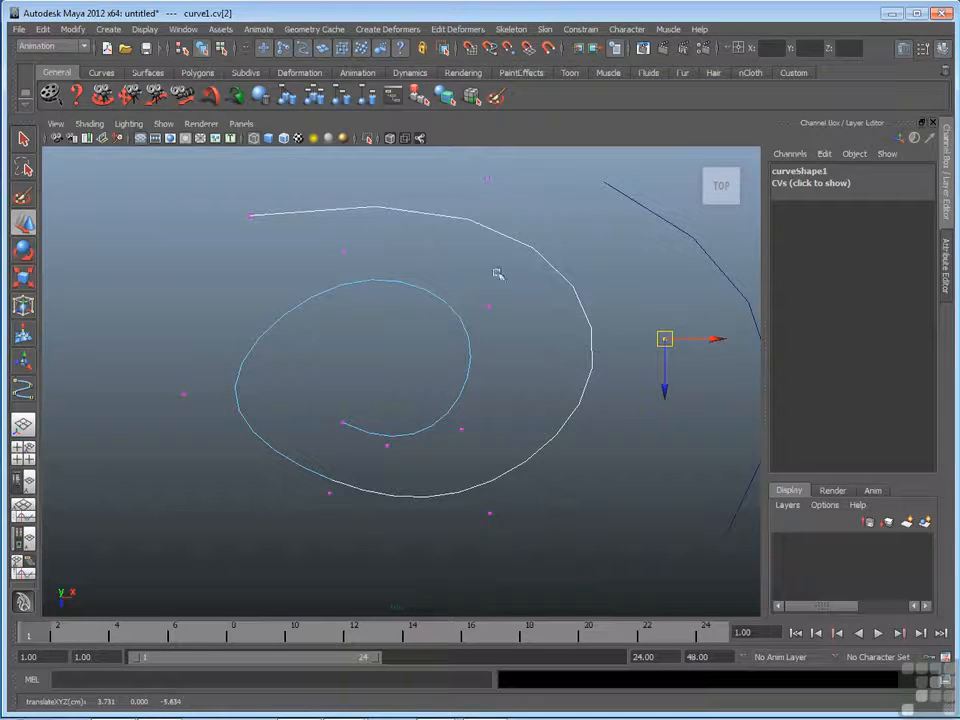
Show the spiral's hull, and use component selection mode to display hulls together with its control vertices.
right_click(437, 294)
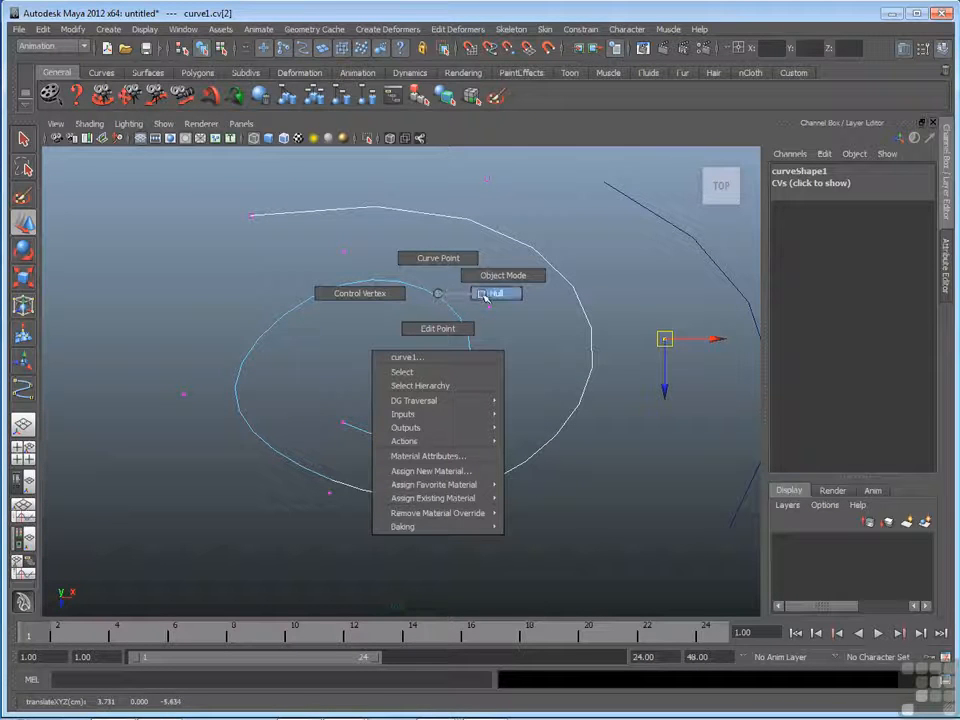
left_click(484, 294)
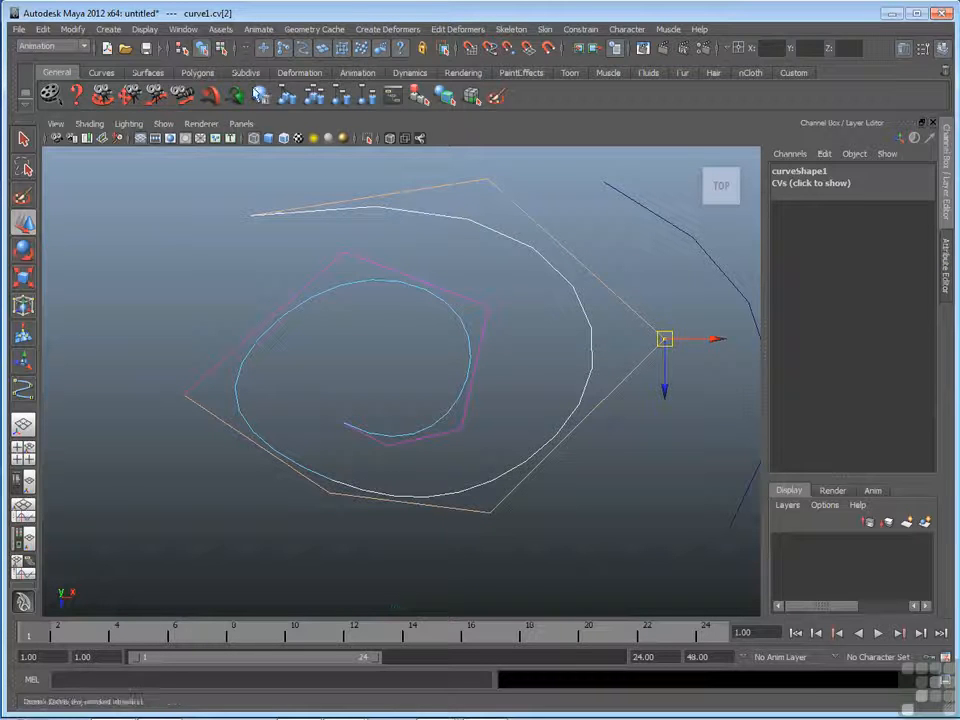
left_click(221, 49)
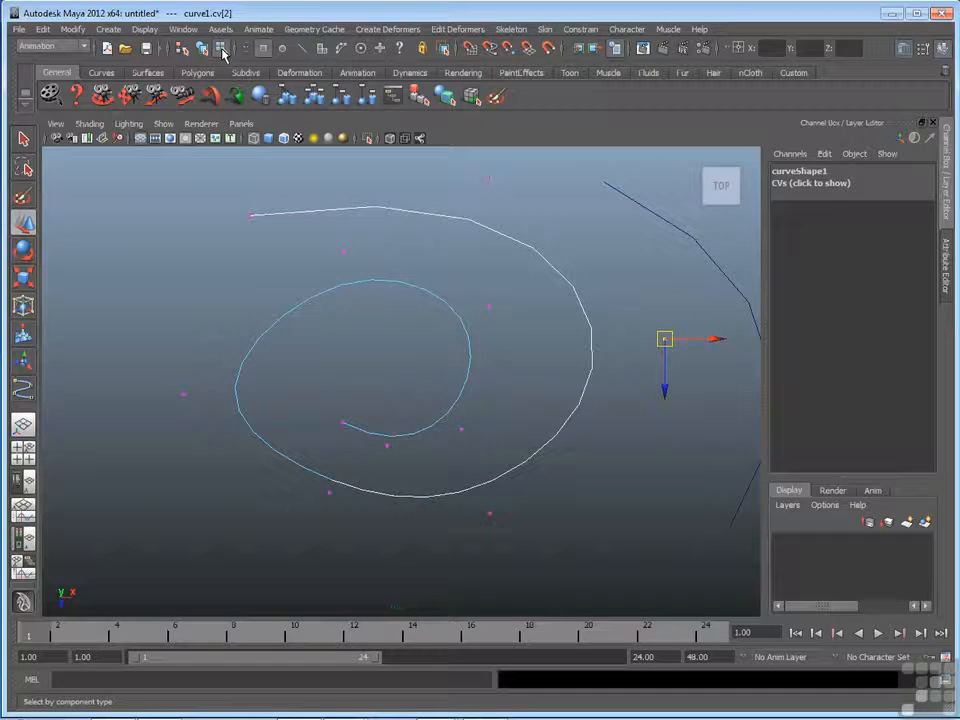
left_click(342, 52)
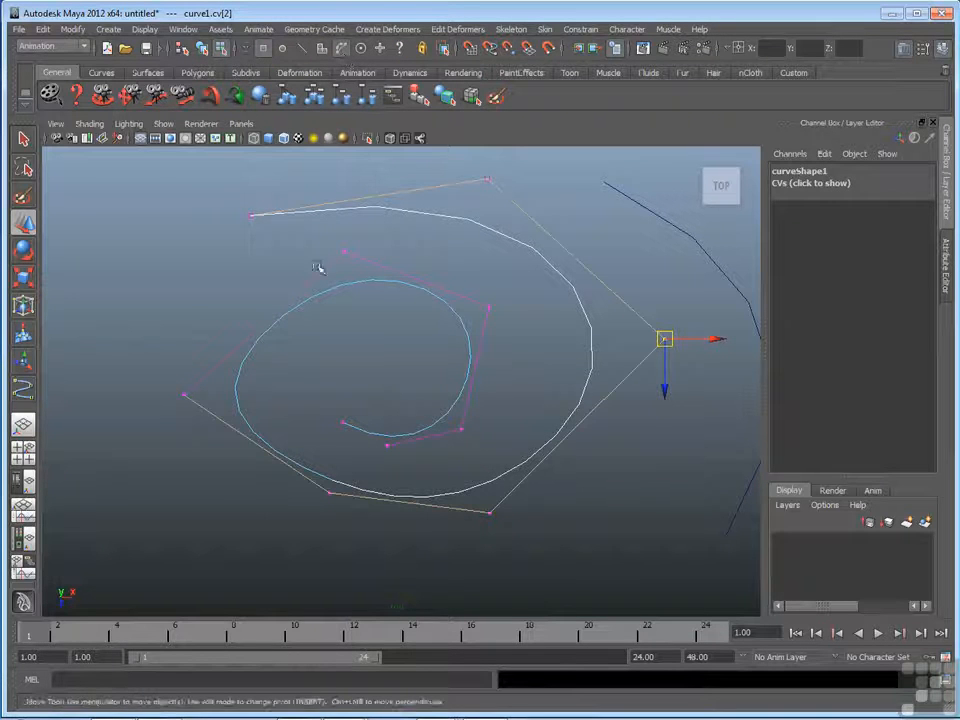
left_click(350, 257)
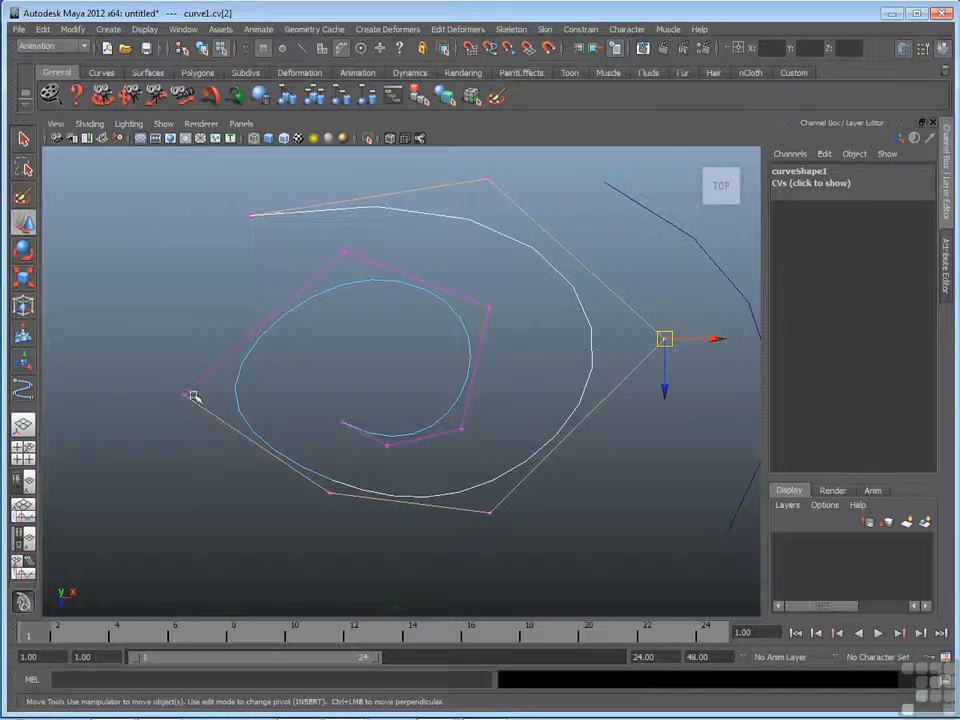
Select the spiral's entire hull and move it away from the second curve, to about X -4.14, Z -5.73.
left_click(675, 358)
left_click(637, 367)
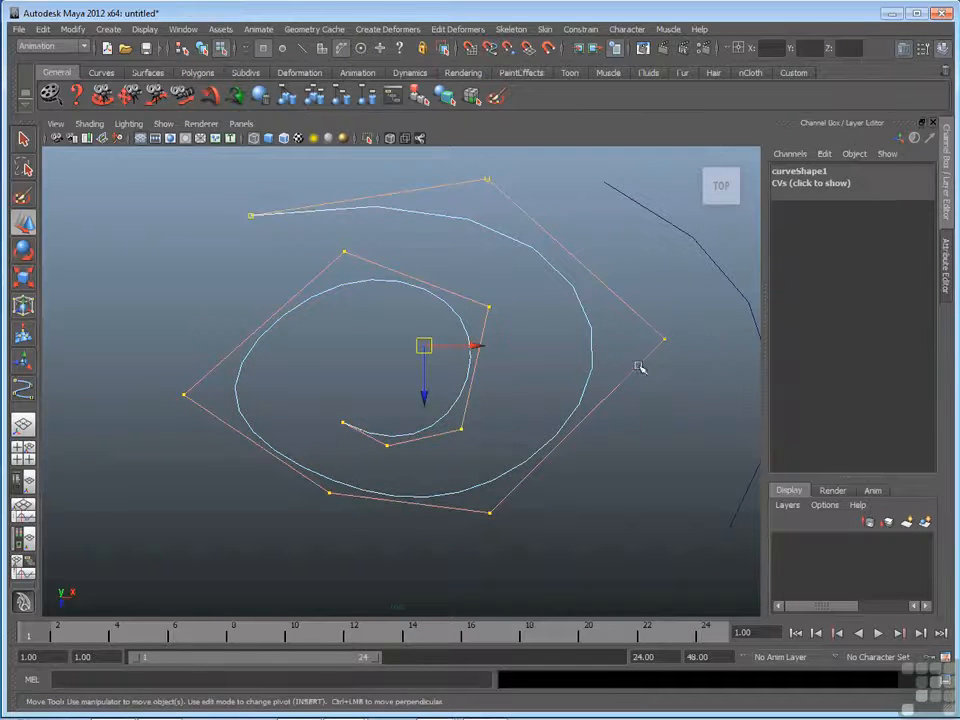
left_click_drag(428, 348, 390, 338)
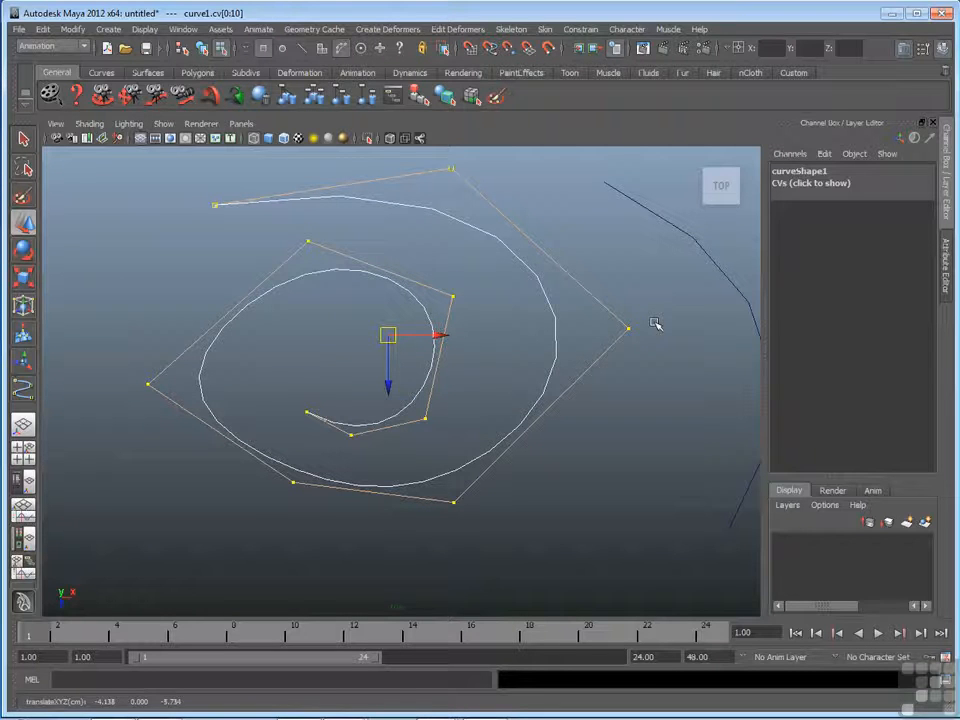
Pull the spiral's outermost right control vertex inward, and limit the component selection mask to edit points only.
left_click(628, 328)
left_click_drag(628, 328, 599, 335)
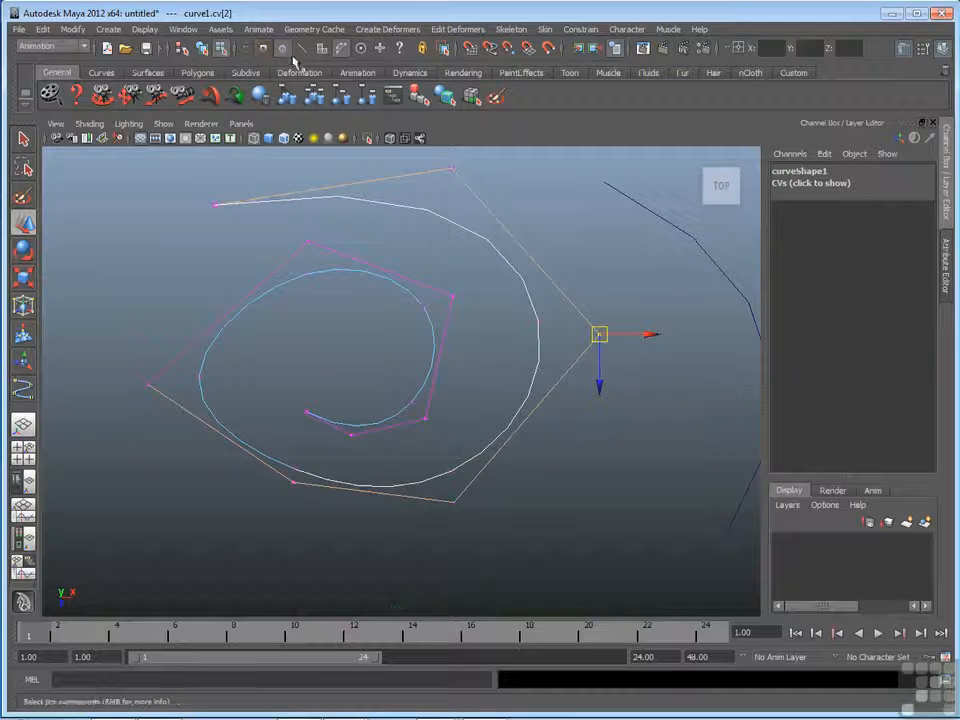
left_click(263, 48)
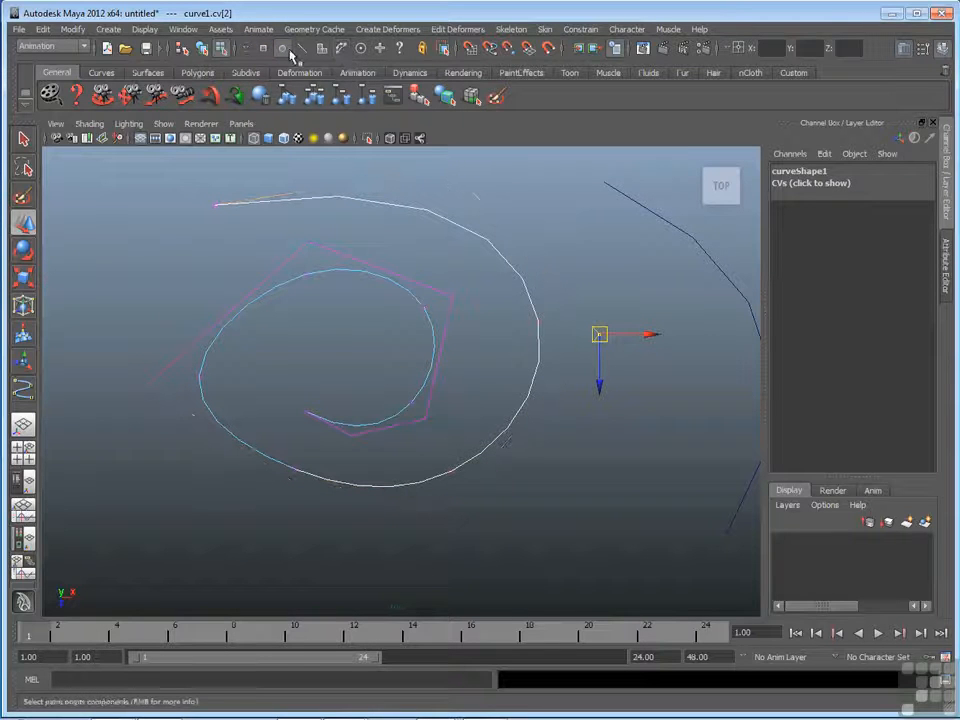
left_click(290, 53)
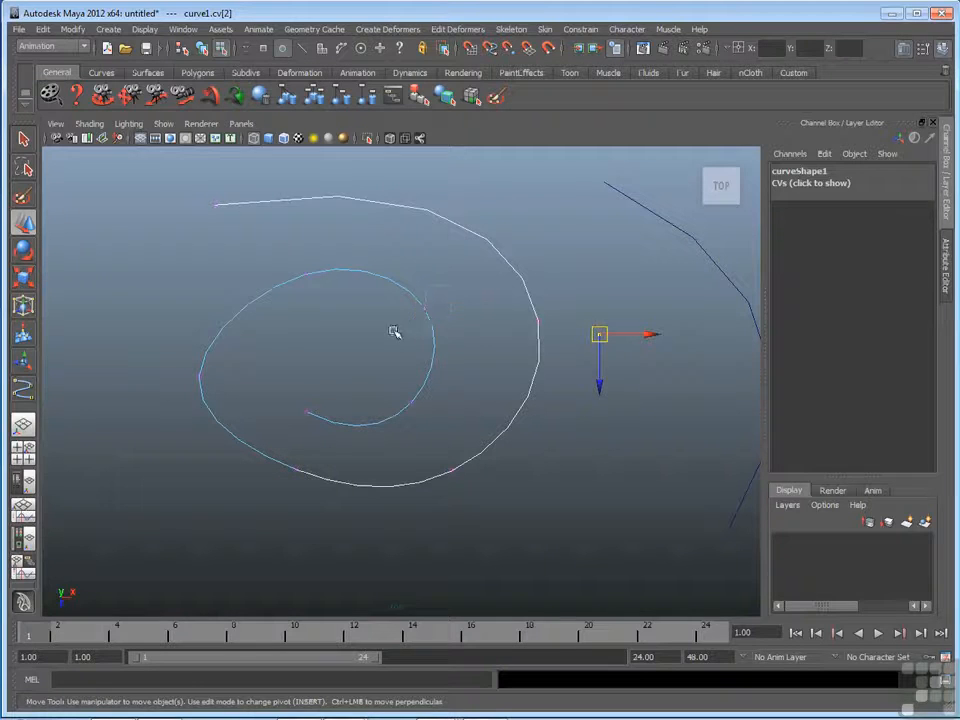
Select the spiral's edit points one after another, following the curve from its outer end to its inner end.
left_click(424, 307)
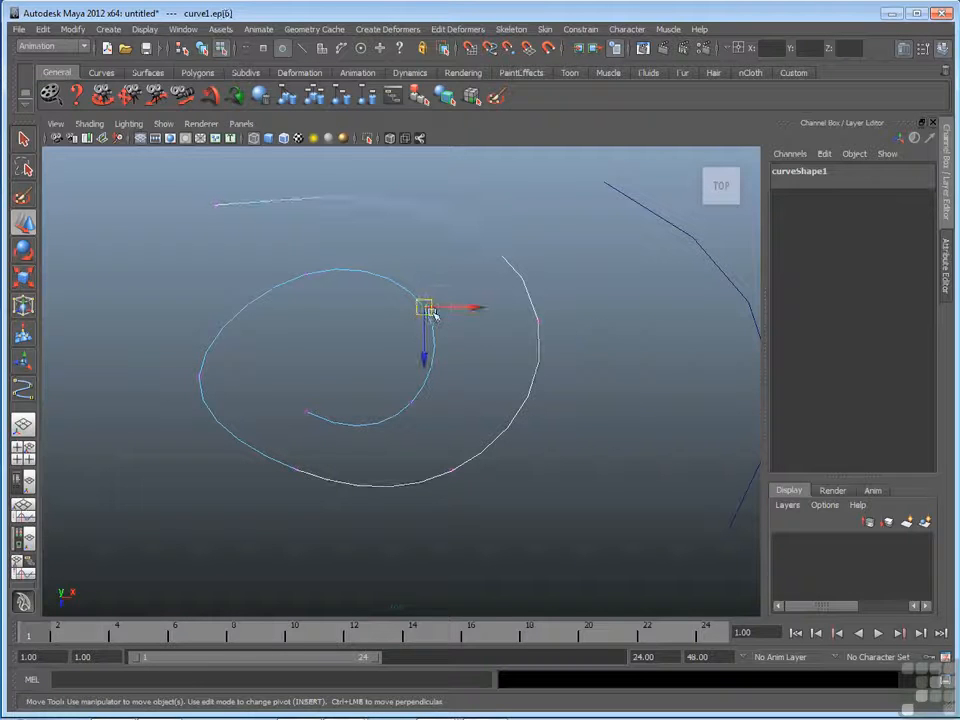
left_click(214, 205)
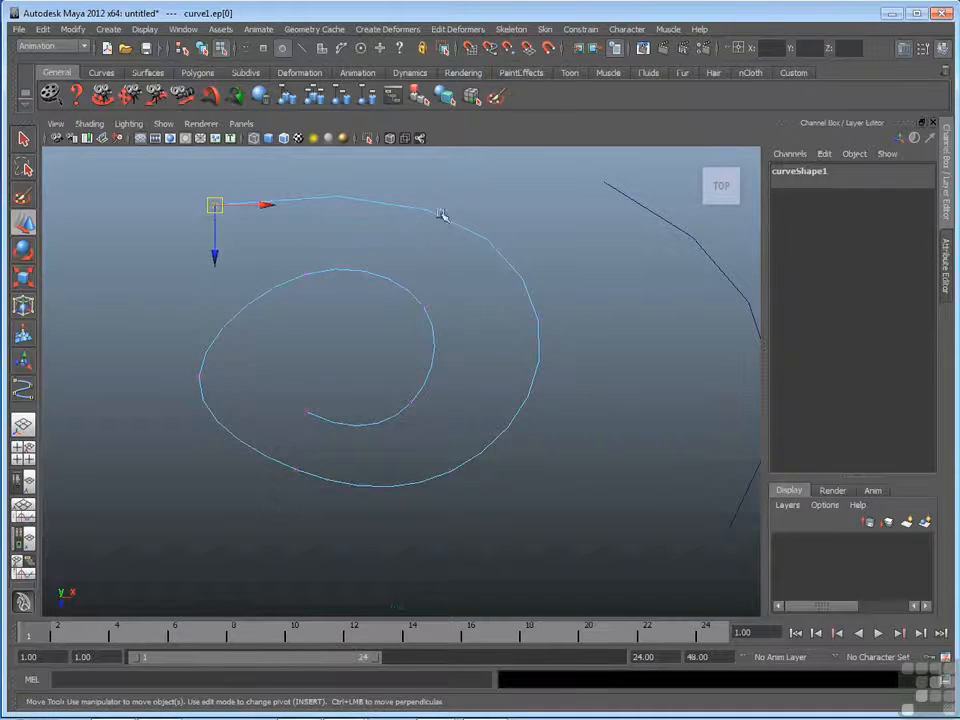
left_click(540, 323)
left_click(450, 469)
left_click(295, 469)
left_click(200, 375)
left_click(304, 274)
left_click(424, 306)
left_click(407, 402)
left_click(306, 411)
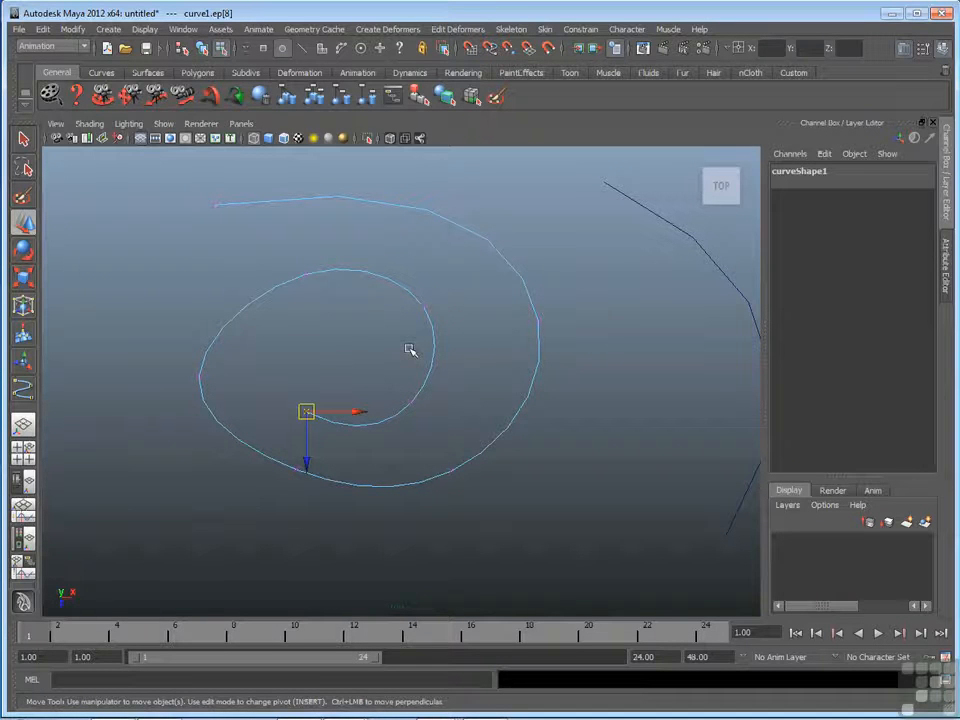
Move the spiral's inner end edit point toward the right and the inner turn's upper-right edit point to about X -2.88, Z -6.34.
left_click_drag(306, 410, 350, 401)
left_click(431, 324)
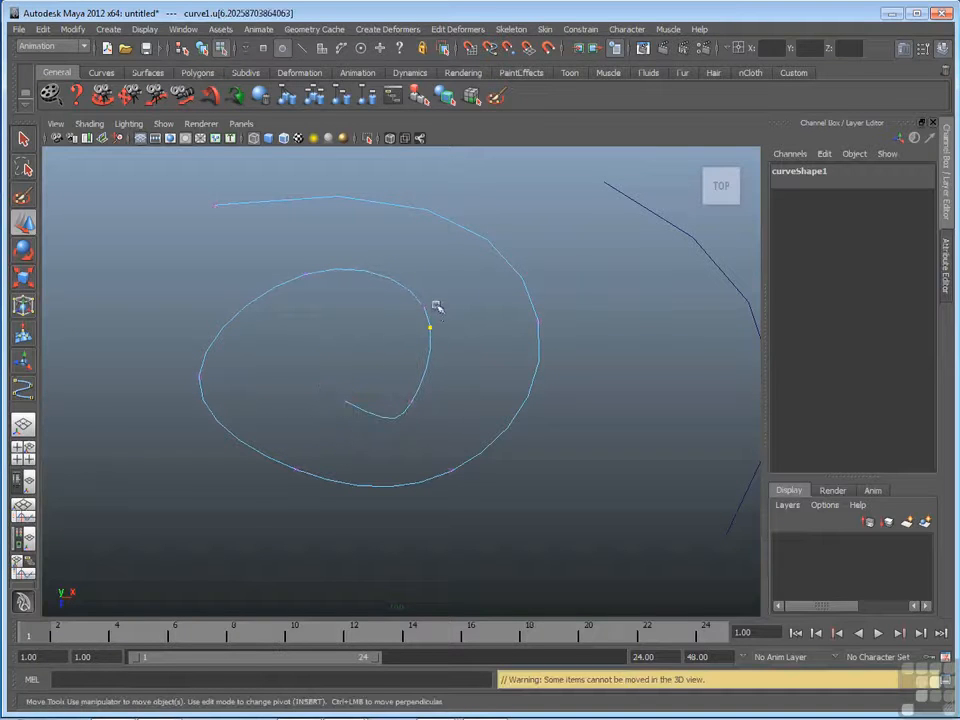
mouse_move(441, 296)
left_mouse_down()
mouse_move(407, 318)
mouse_move(439, 307)
left_mouse_up()
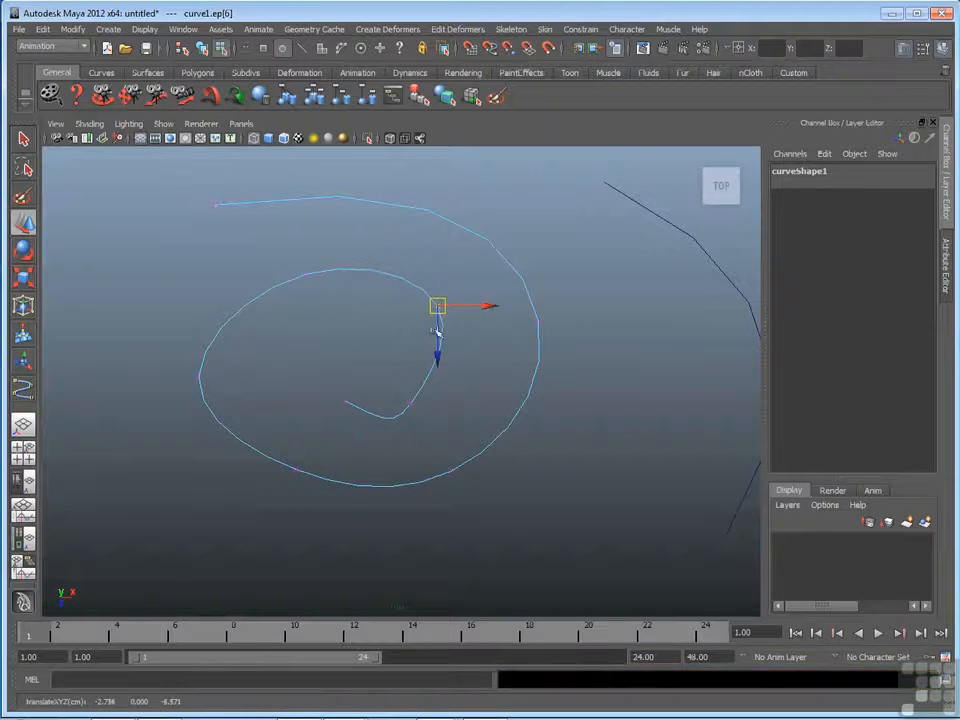
left_click(385, 273)
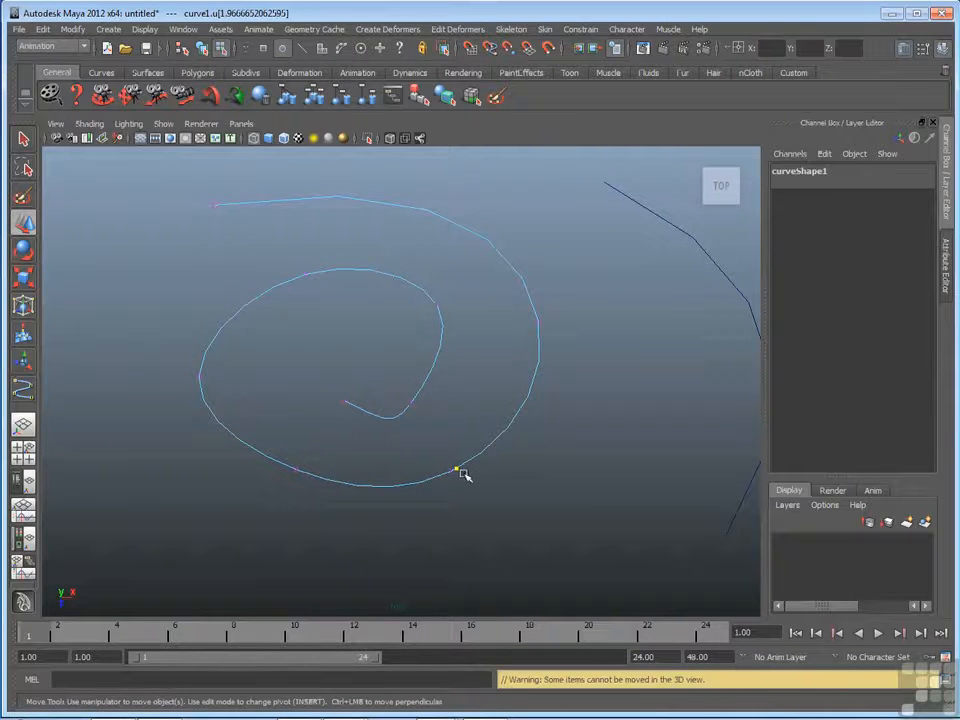
left_click(528, 432)
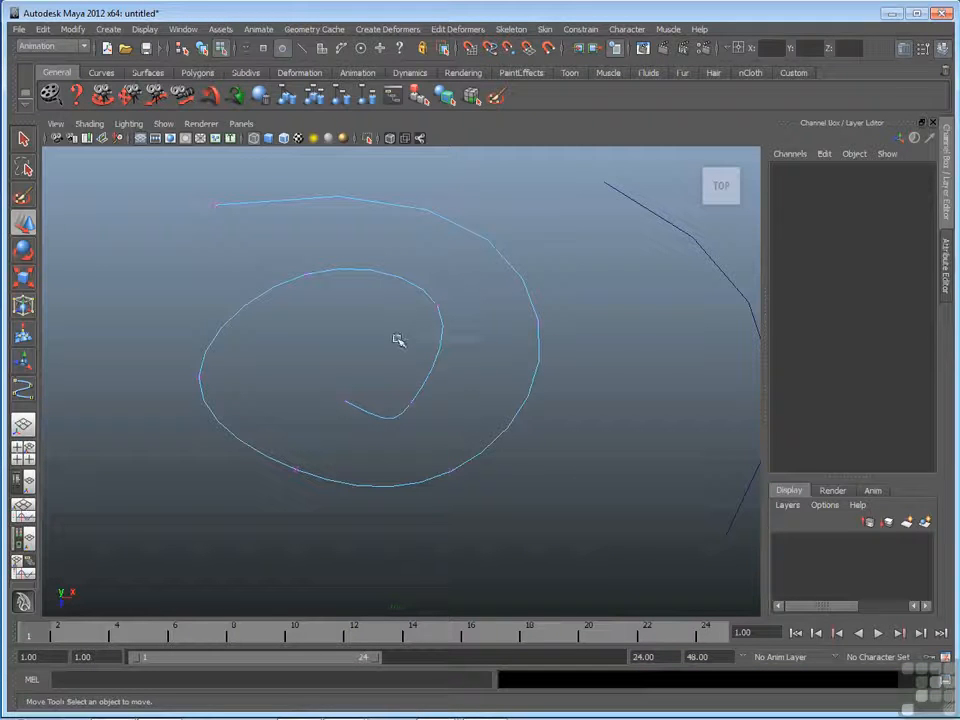
left_click_drag(397, 340, 396, 338)
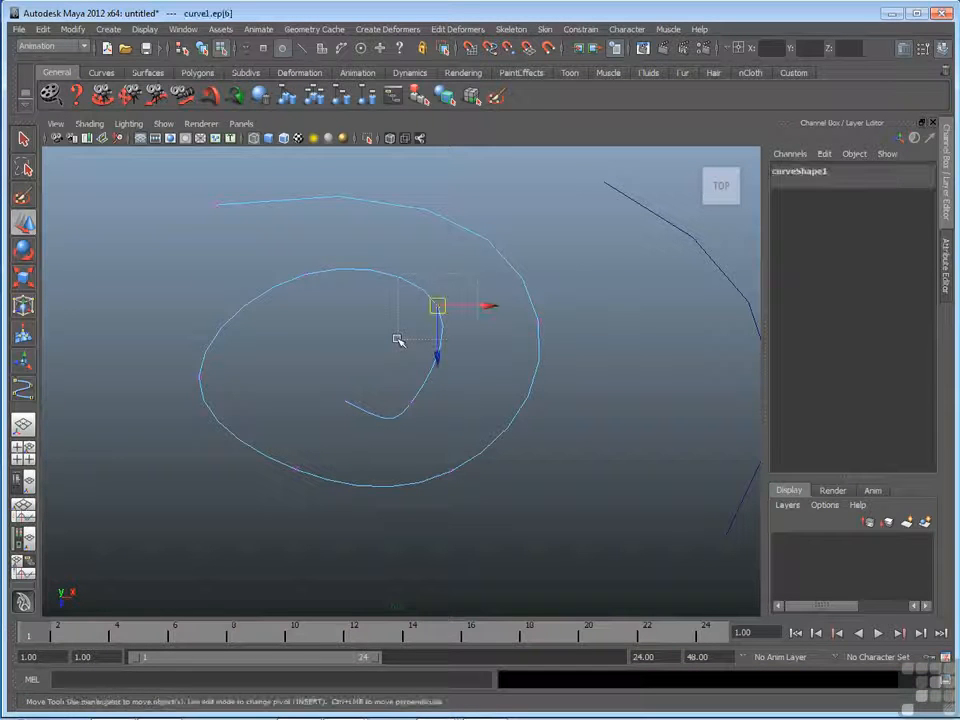
mouse_move(444, 313)
left_mouse_down()
mouse_move(476, 330)
mouse_move(360, 314)
mouse_move(434, 316)
left_mouse_up()
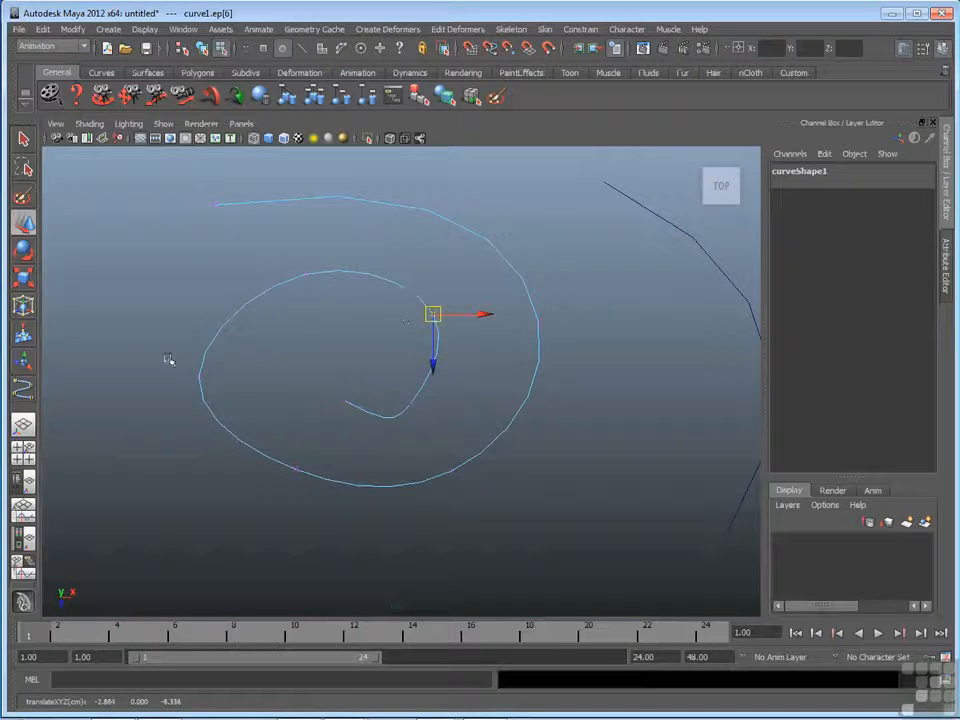
Move the spiral's leftmost edit point inward to about X -7.46, Z -4.68, and shift the outer end edit point slightly right and down.
left_click(199, 377)
left_click_drag(201, 380, 276, 375)
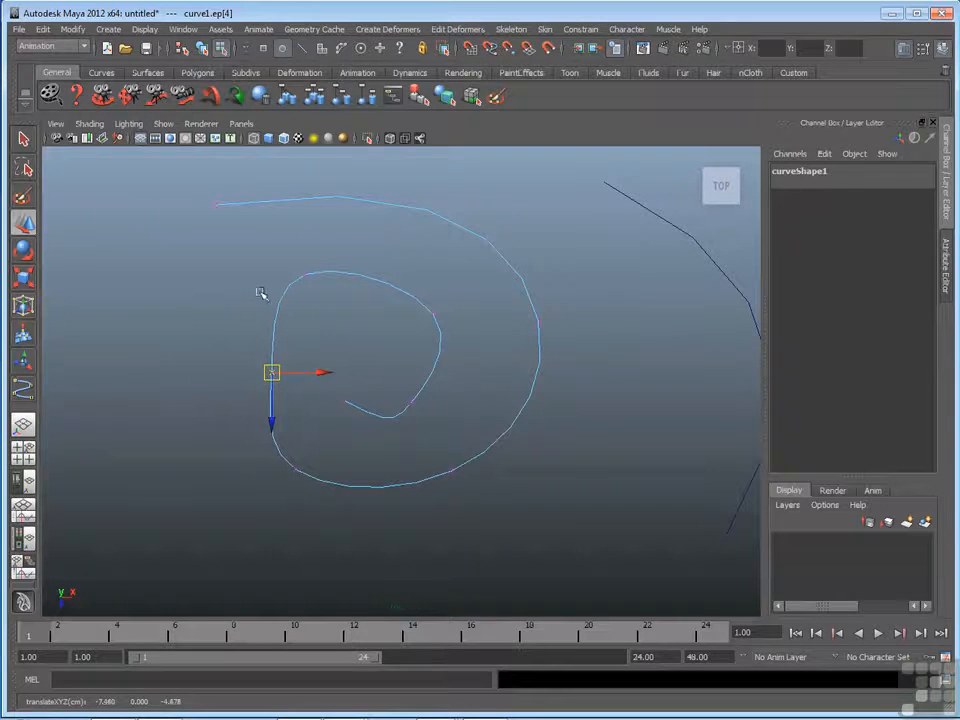
left_click(215, 205)
mouse_move(215, 205)
left_mouse_down()
mouse_move(237, 248)
mouse_move(228, 212)
left_mouse_up()
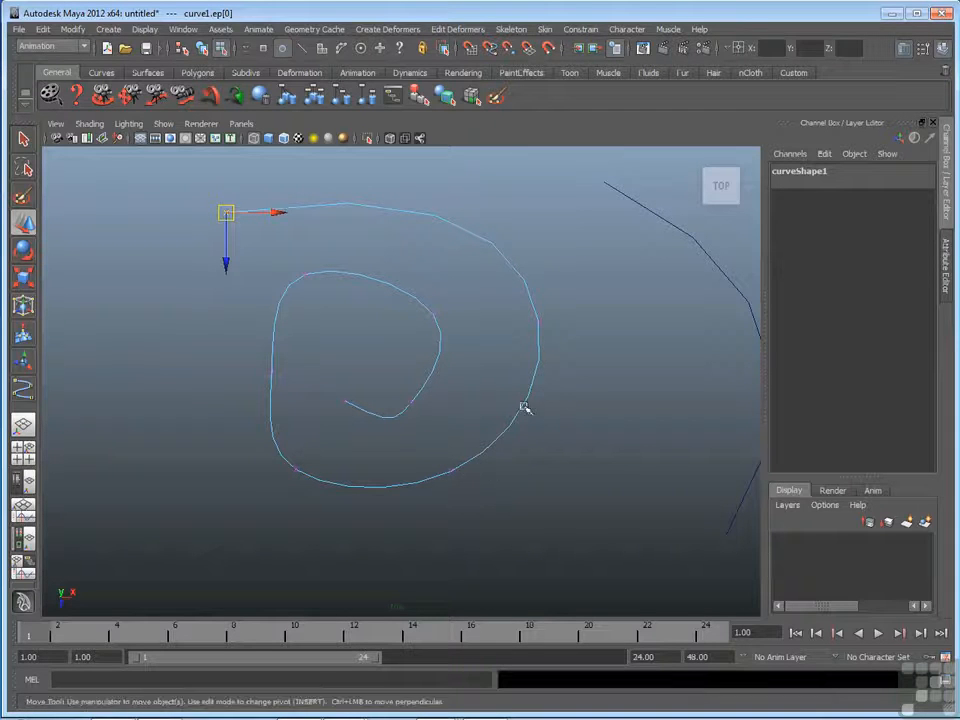
Try to pick a movable point on the outer turn's lower-right stretch, between its edit points, and clear the selection.
left_click(461, 471)
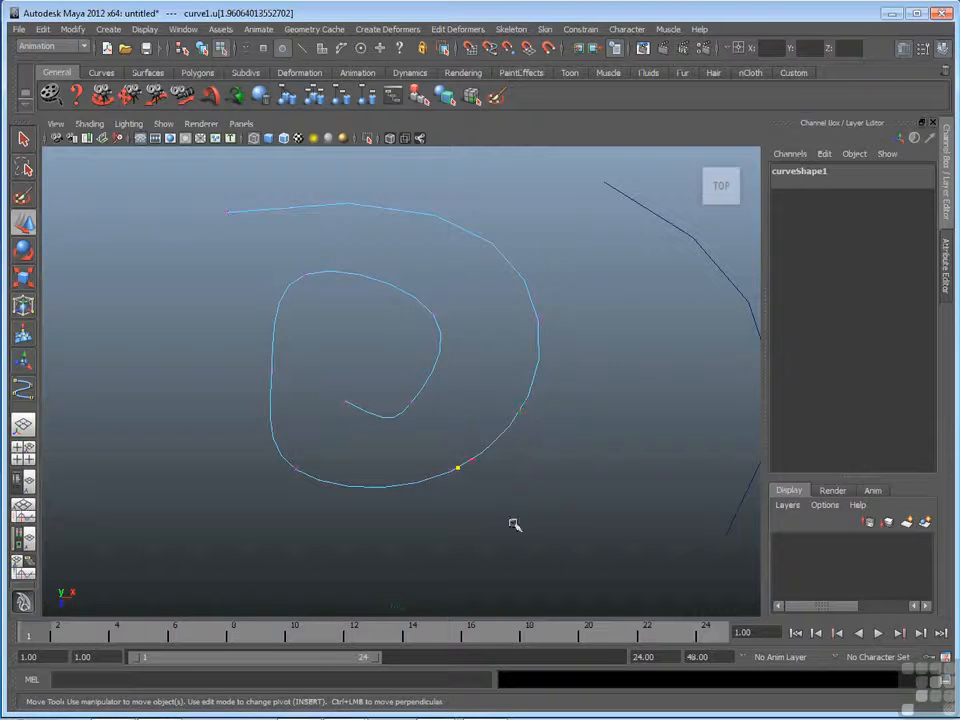
left_click(551, 425)
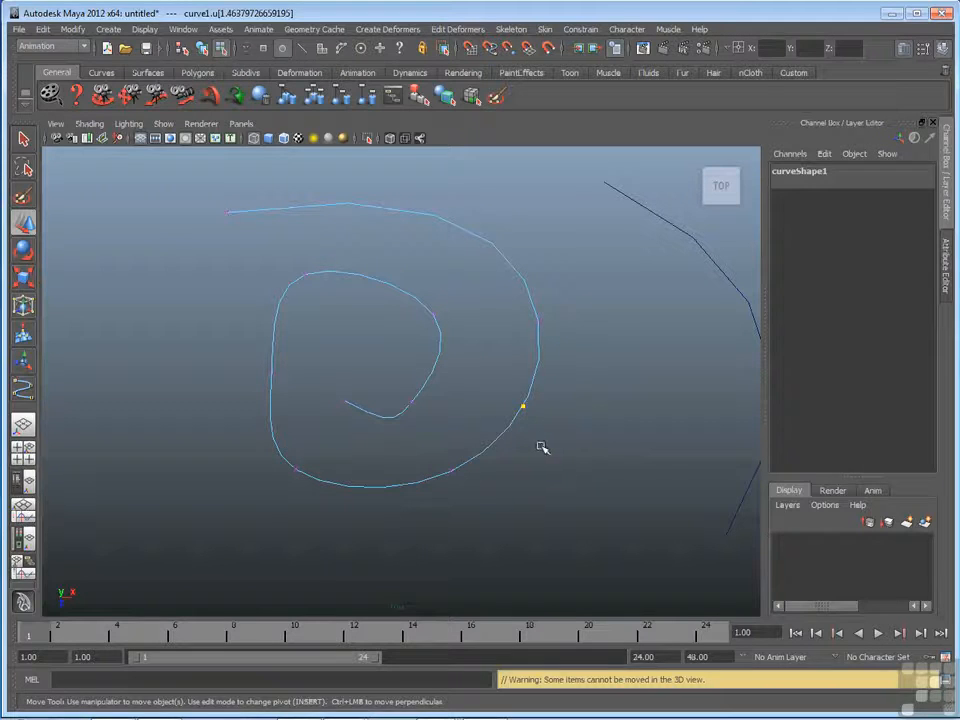
left_click(550, 432)
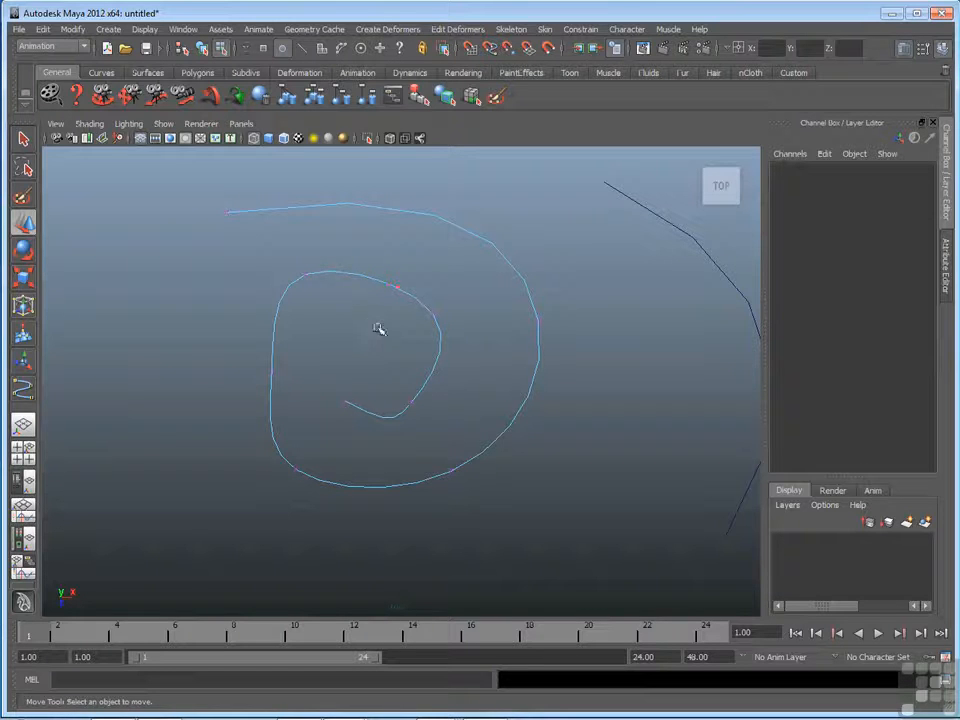
Pick a curve point between the edit points along the top of the inner turn and insert a knot there using the Surfaces command set.
left_click(377, 290)
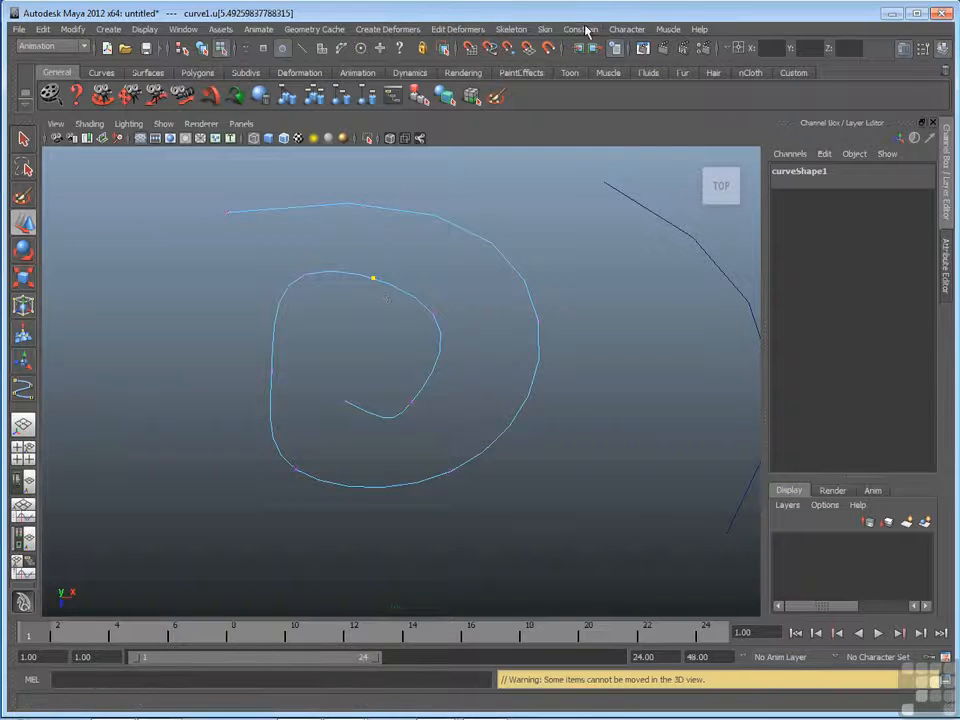
left_click(84, 48)
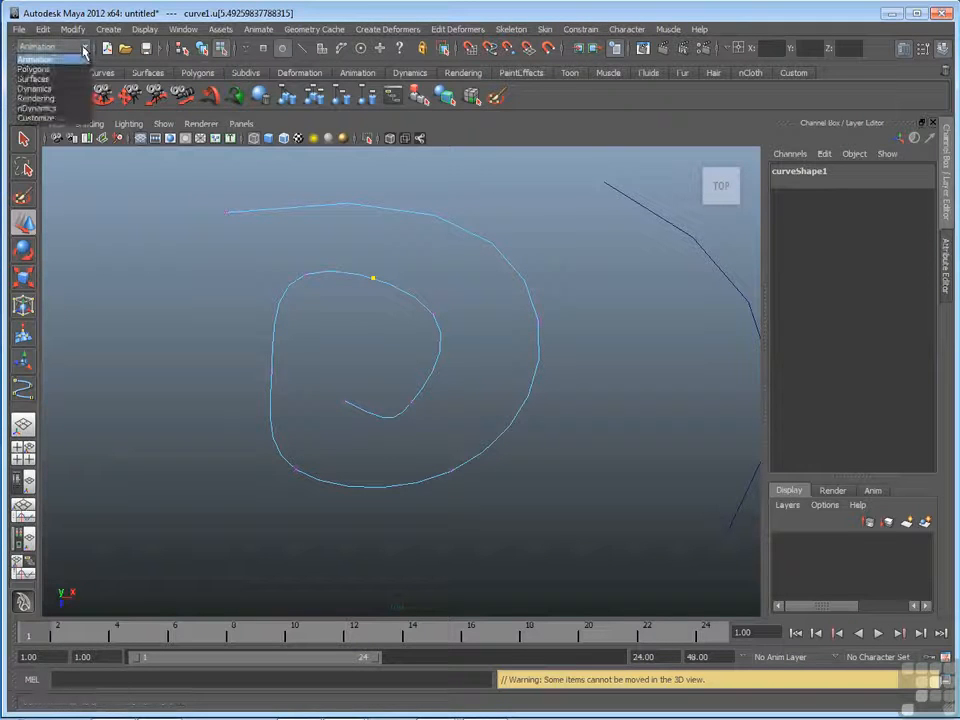
left_click(59, 80)
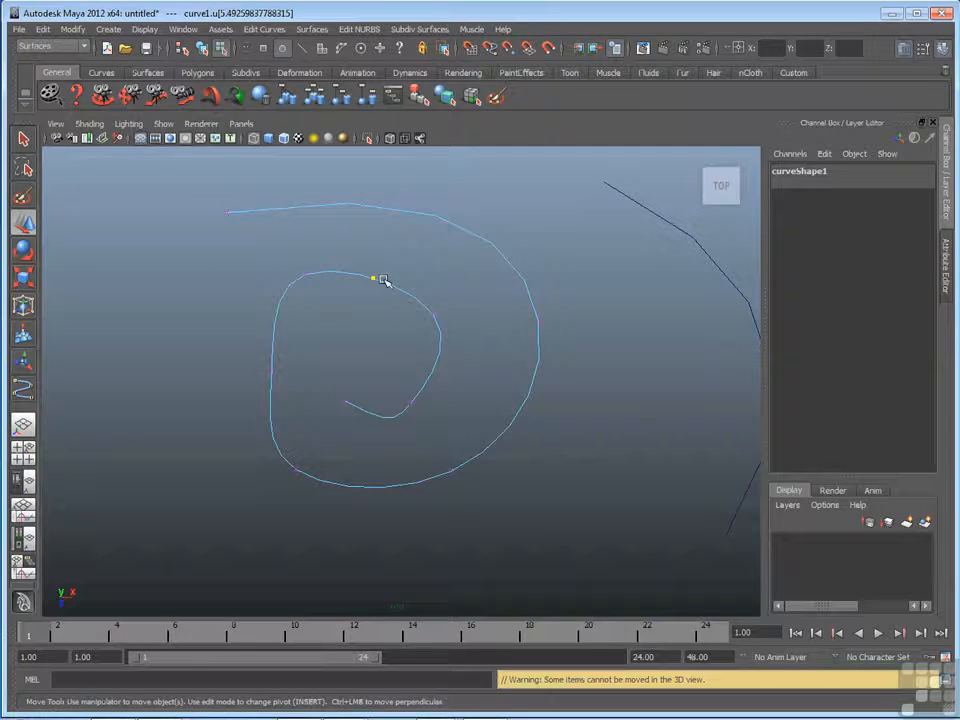
left_click(272, 29)
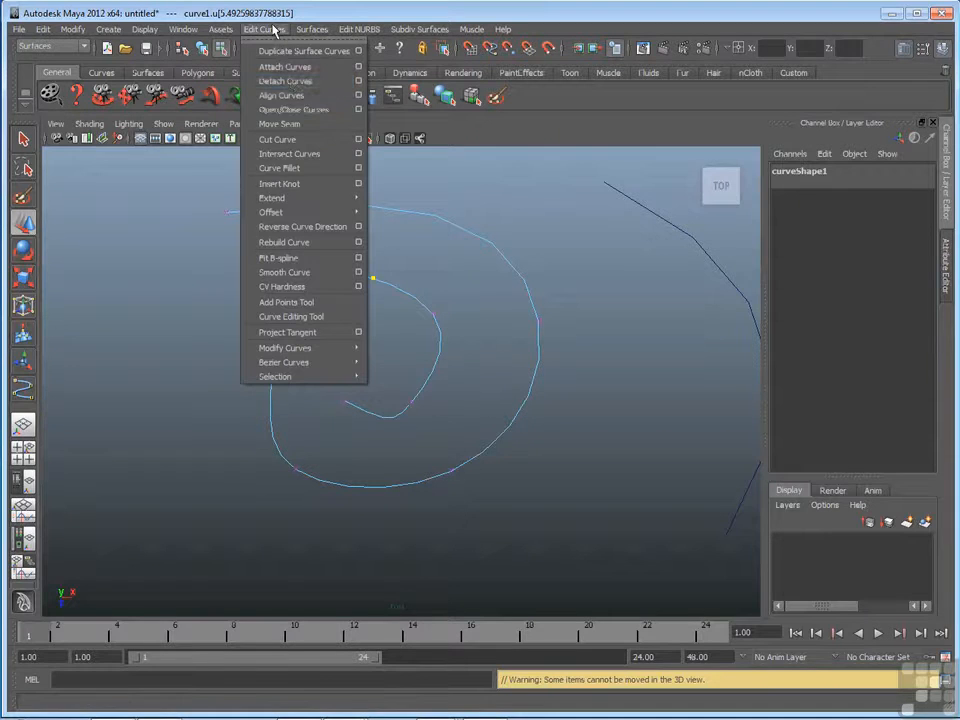
left_click(320, 185)
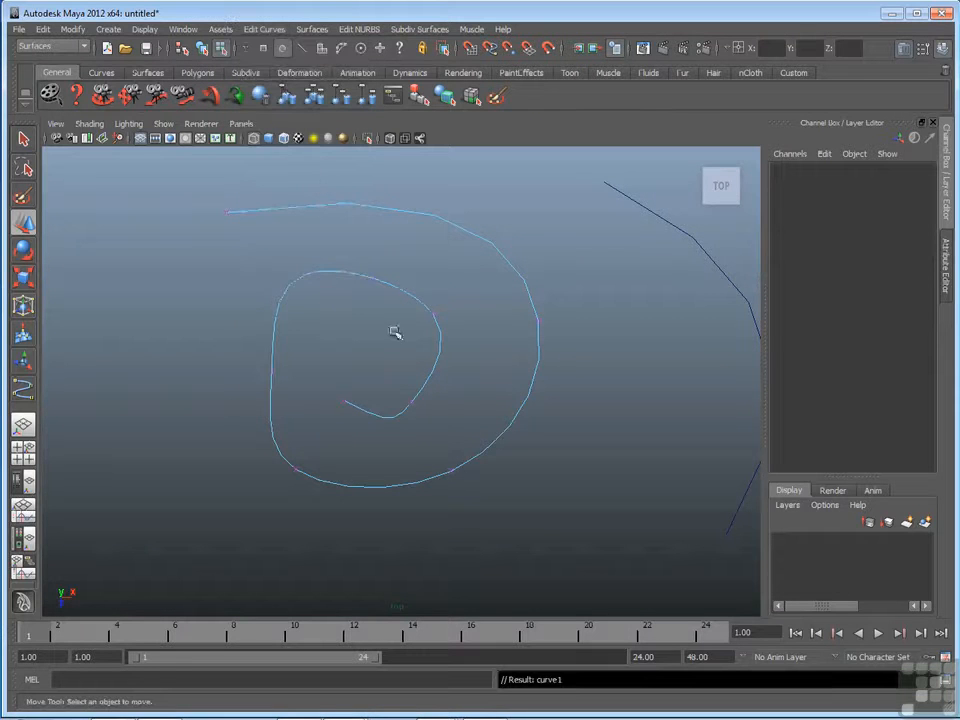
Move the inserted edit point on the inner turn upward to about X -4.51, Z -7.83 and deselect it.
left_click(373, 277)
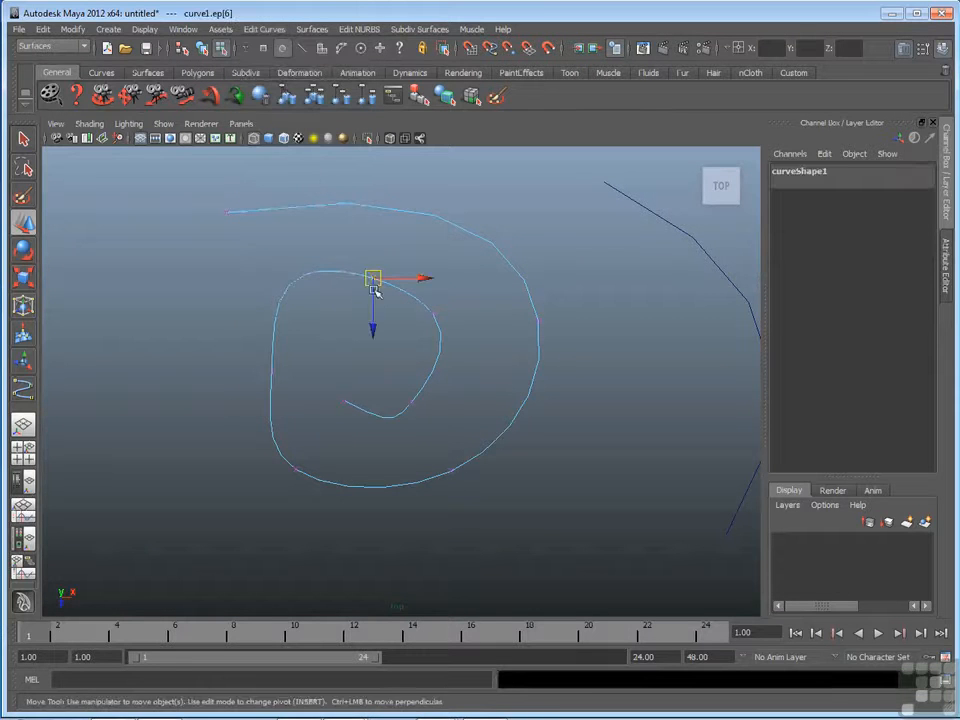
mouse_move(375, 287)
left_mouse_down()
mouse_move(381, 242)
mouse_move(369, 312)
mouse_move(392, 326)
mouse_move(365, 311)
mouse_move(381, 264)
left_mouse_up()
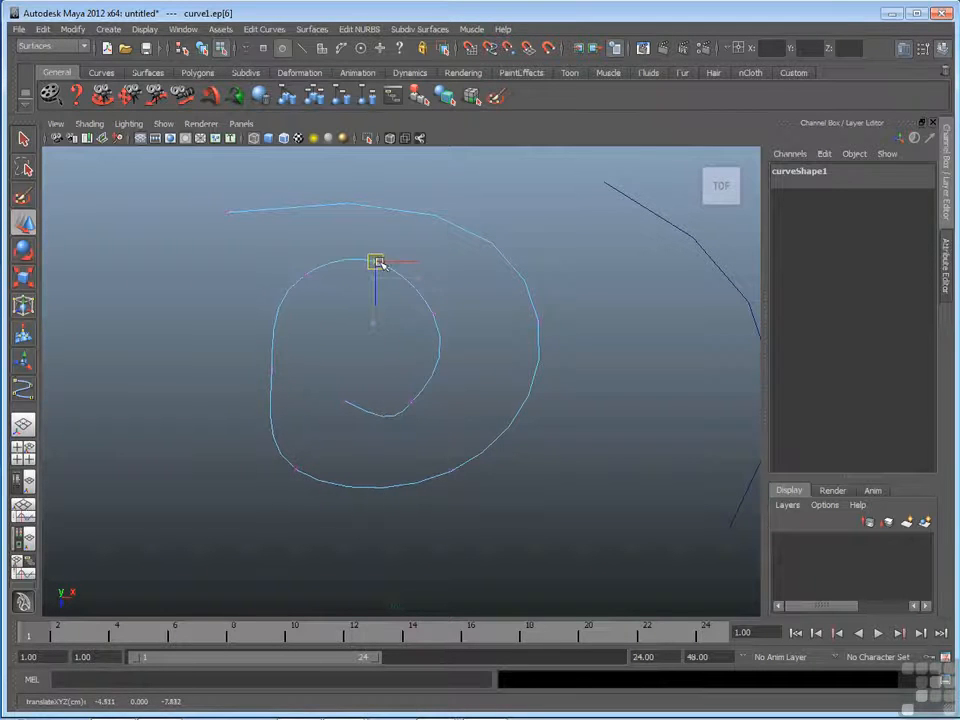
left_click(462, 280)
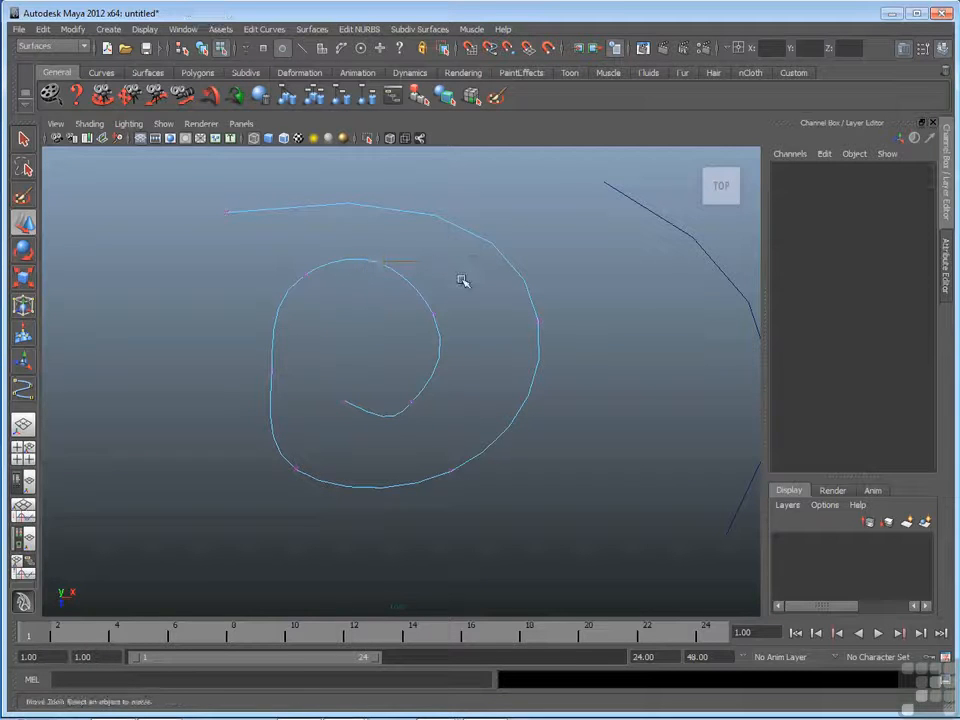
left_click(556, 458)
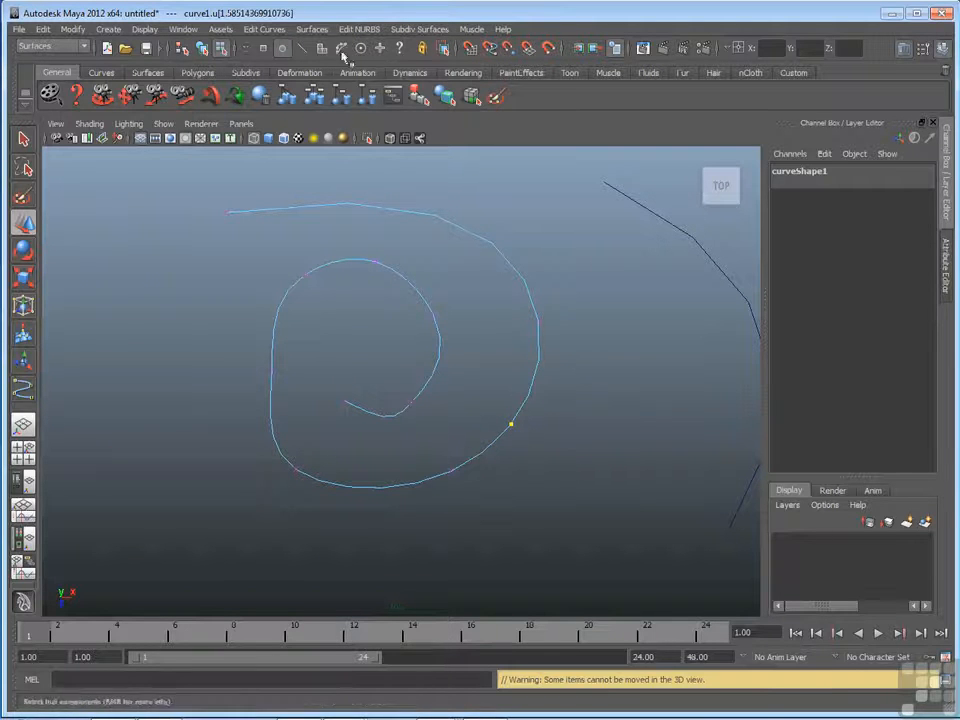
left_click(276, 30)
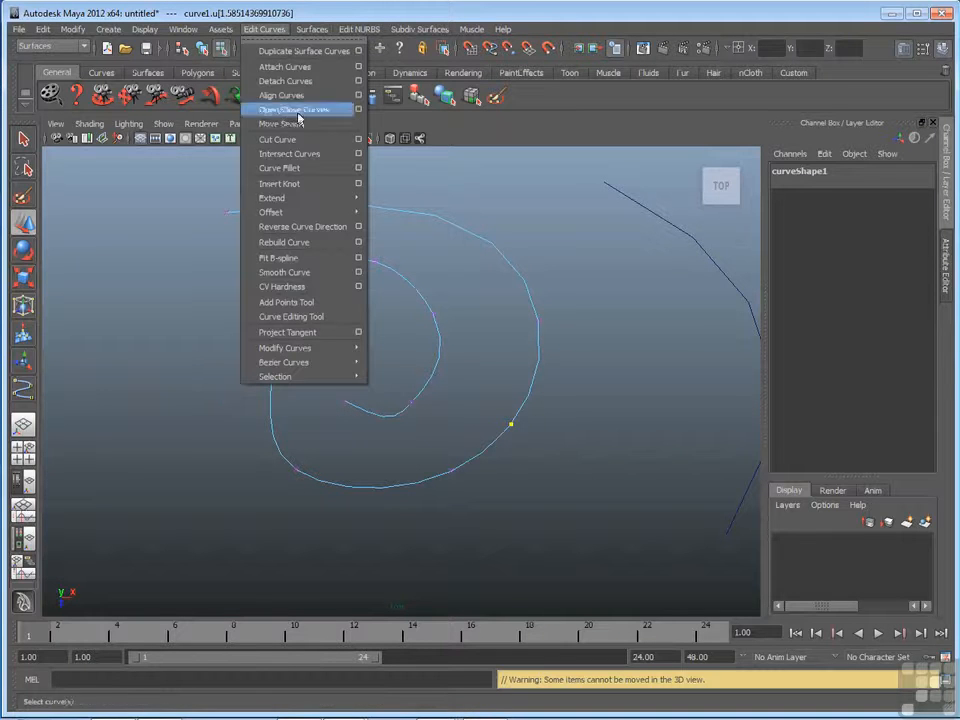
left_click(135, 197)
left_click(606, 307)
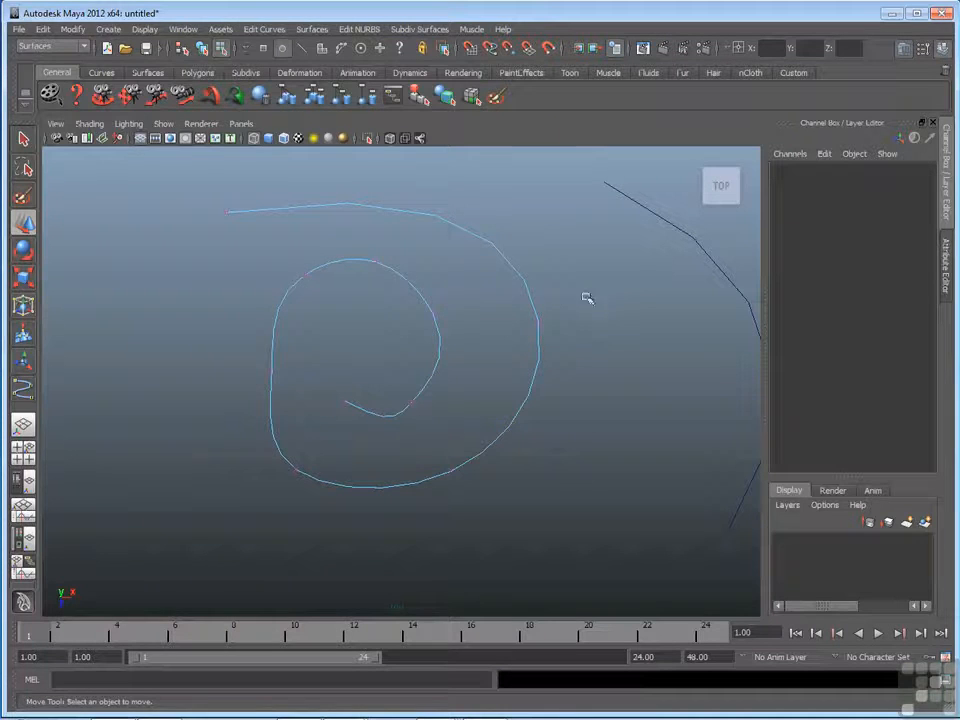
Switch the spiral to control vertex selection, and delete the inner turn's lower-right vertex after pulling it outward.
right_click(419, 296)
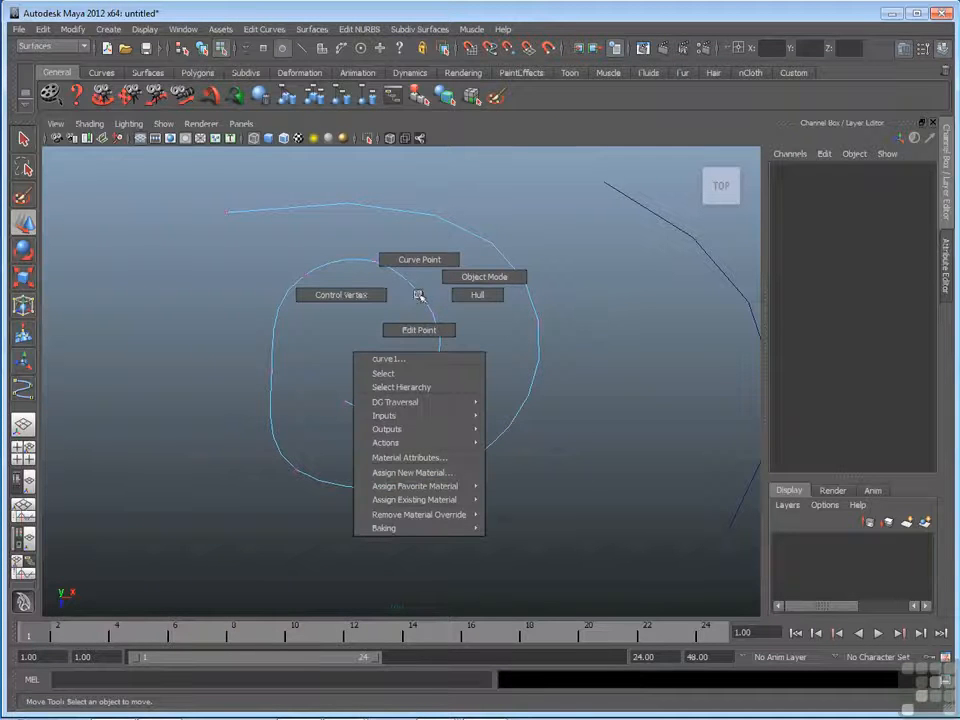
left_click(375, 294)
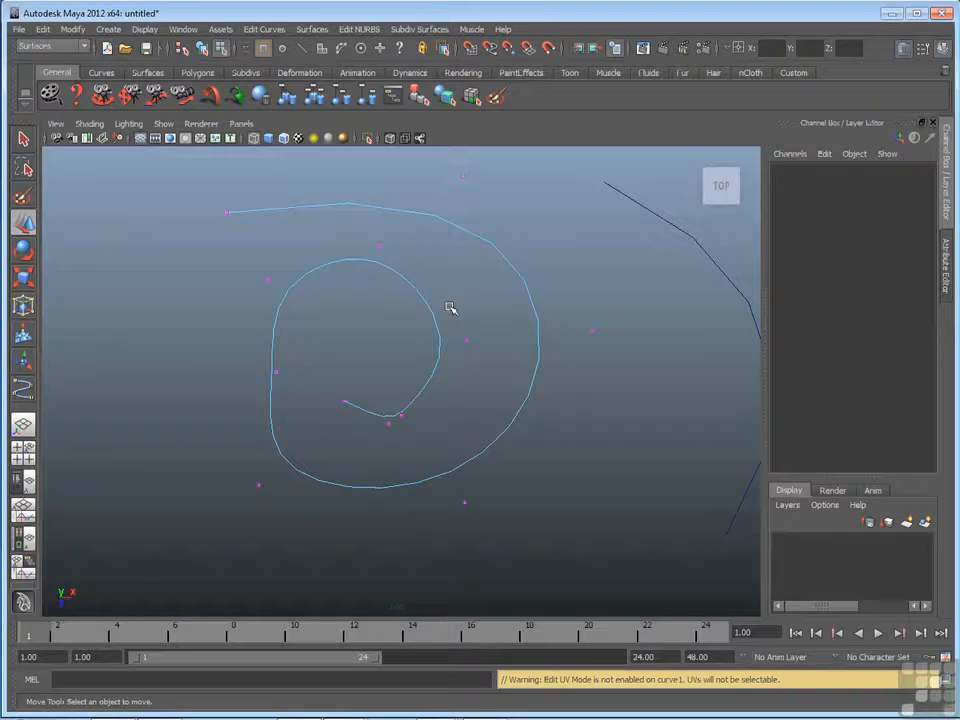
left_click(401, 414)
left_click_drag(415, 414, 462, 406)
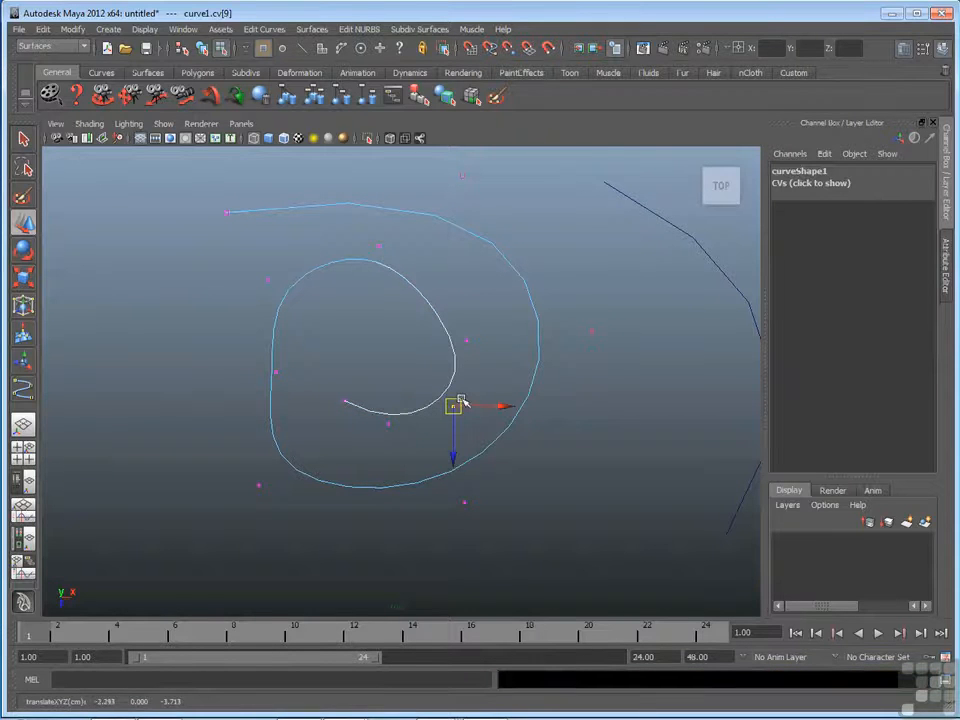
key("Delete")
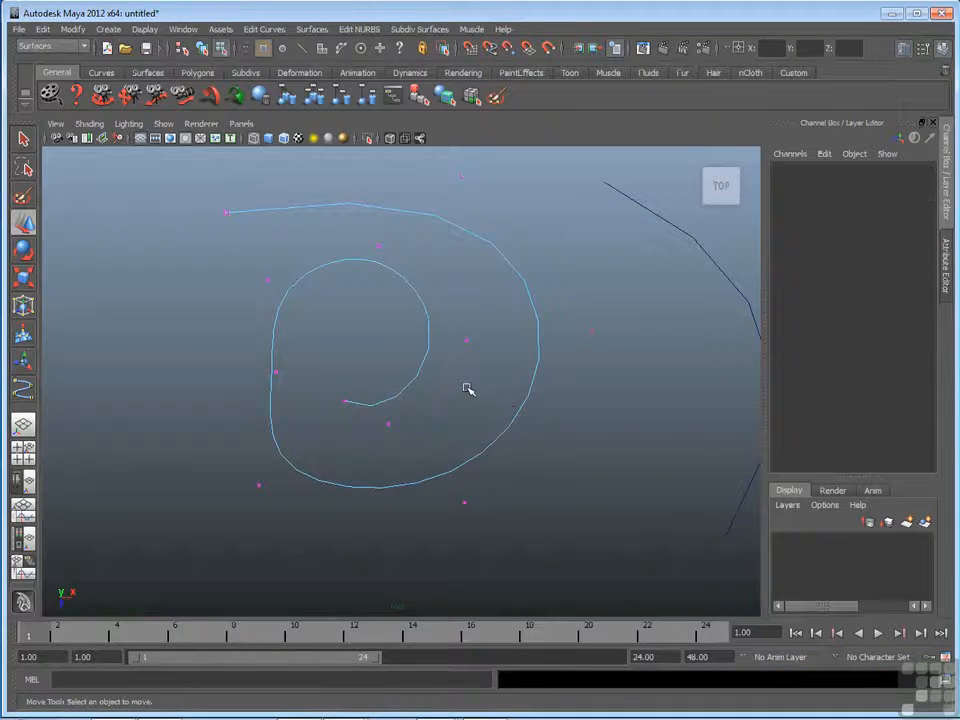
Delete the inner turn's upper-left control vertex and move the left control vertex outward to about X -8.97, Z -5.90.
left_click(267, 279)
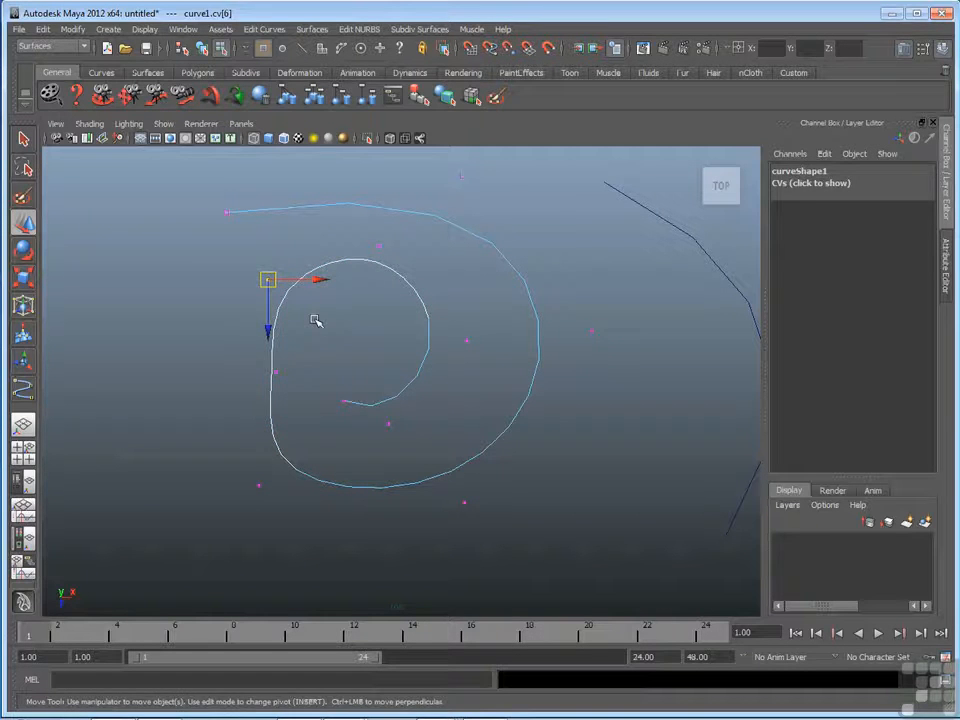
key("Delete")
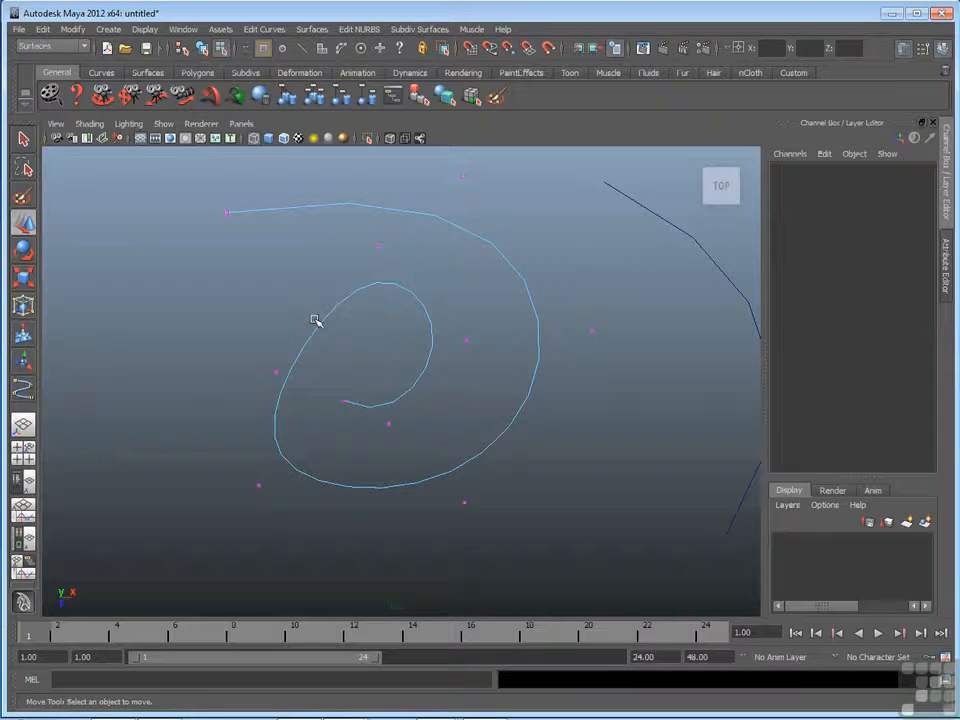
left_click(277, 373)
left_click_drag(277, 373, 224, 334)
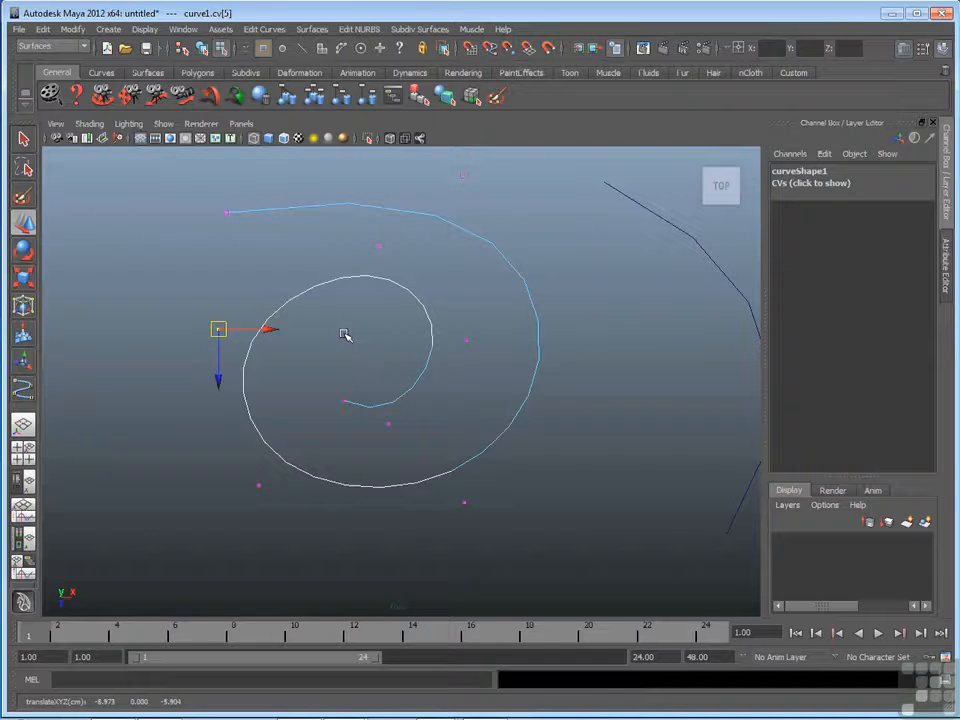
Hide the spiral's control vertices, return to object selection and select the separate open arc beside the spiral.
left_click(265, 51)
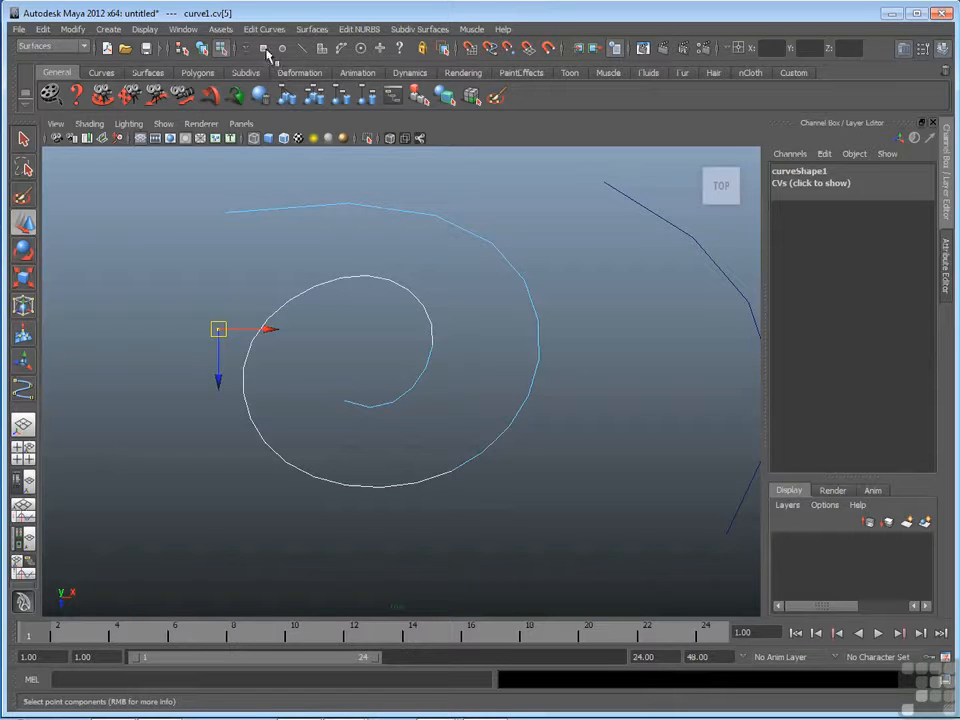
left_click(265, 51)
left_click(283, 50)
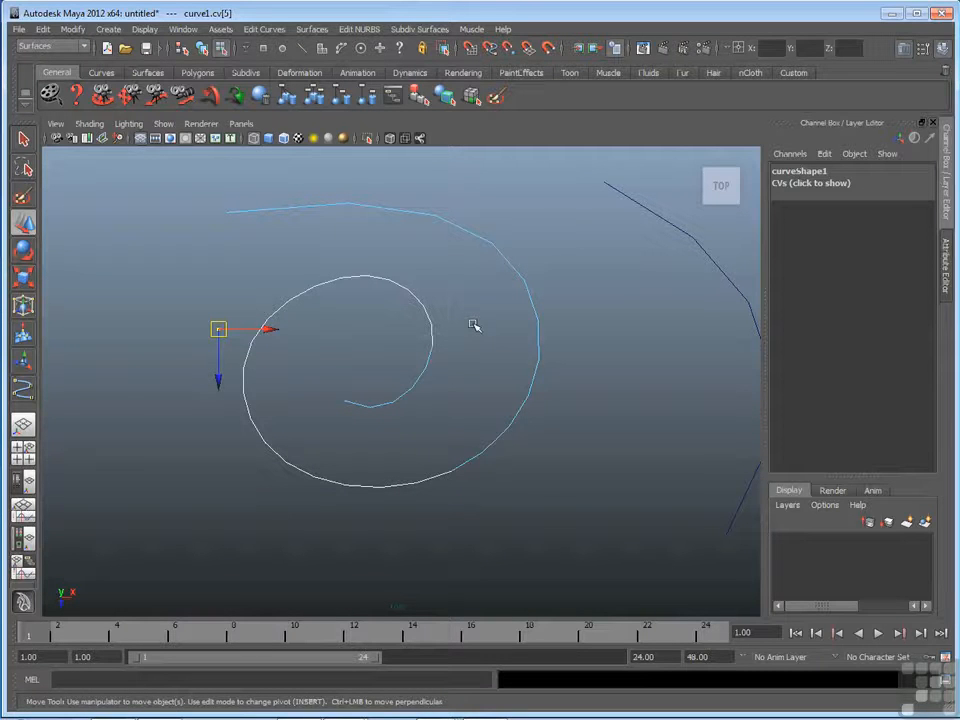
left_click(268, 30)
left_click(580, 360)
middle_click_drag(594, 358, 494, 403, "alt")
left_click(542, 306)
right_click_drag(563, 269, 588, 256)
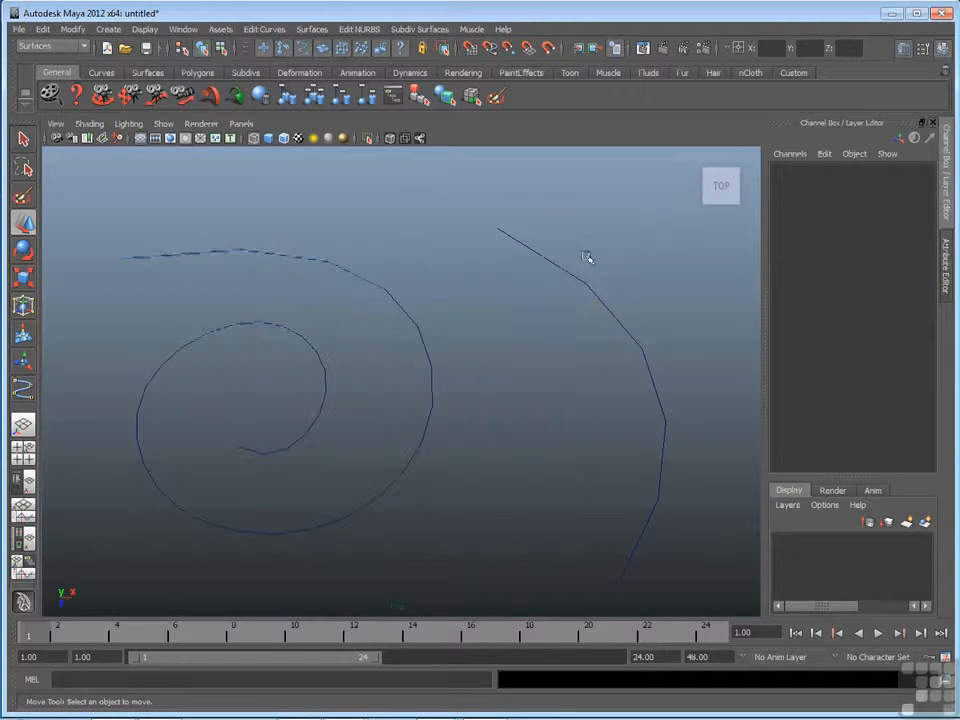
left_click(570, 271)
right_click_drag(574, 330, 548, 341, "alt")
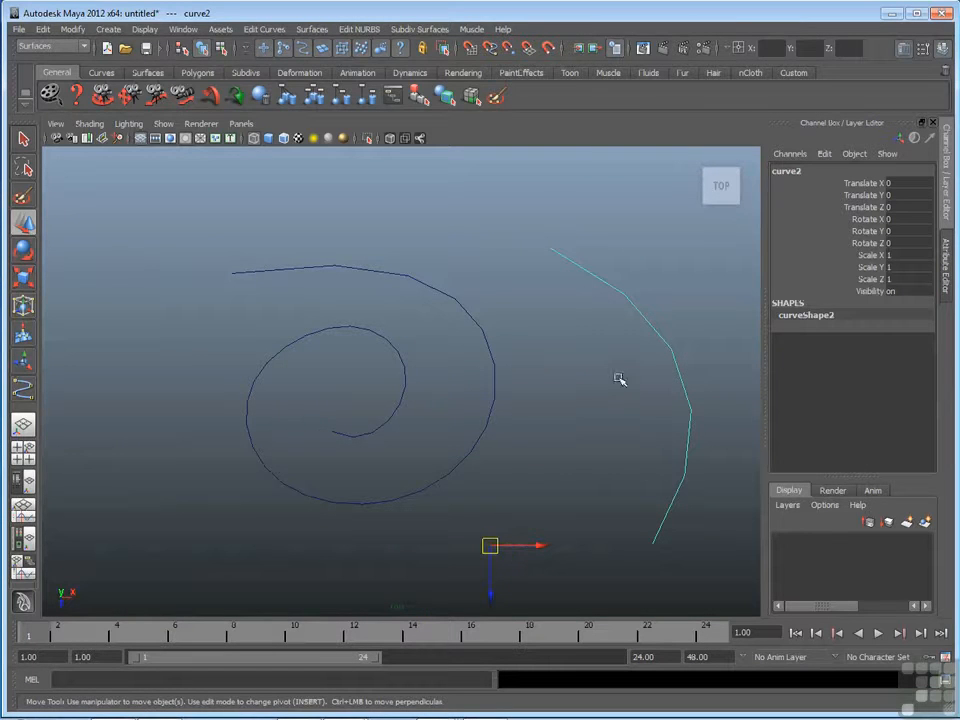
Move the open arc across to the other side of the spiral, to about Translate X -16.69, Z -3.76.
left_click(529, 377)
left_click(676, 348)
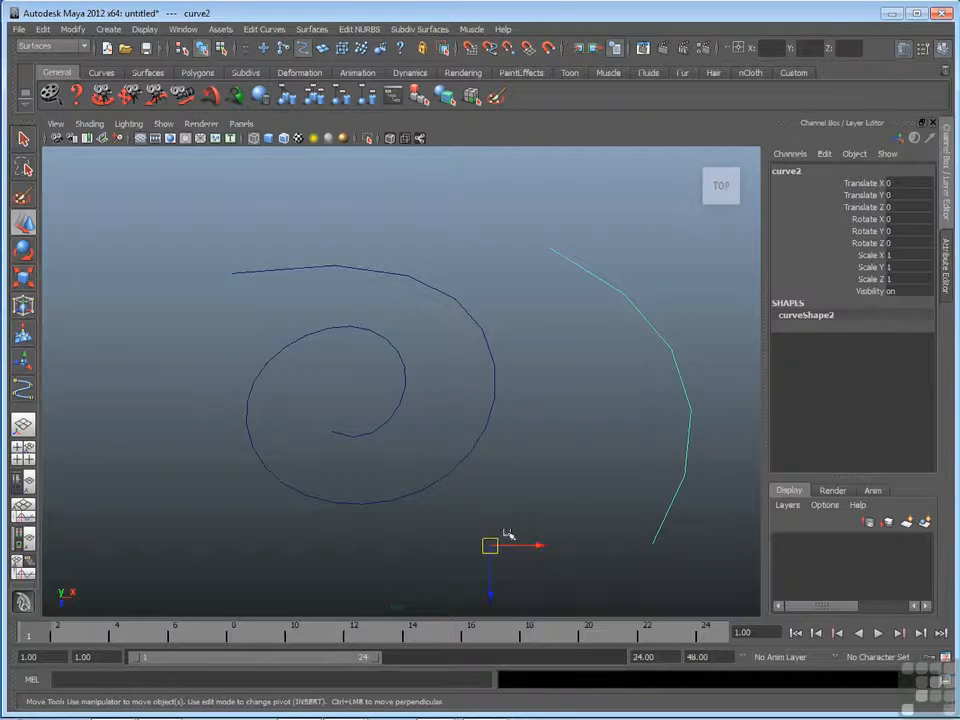
left_click_drag(491, 544, 275, 488)
middle_click_drag(420, 535, 617, 572, "alt")
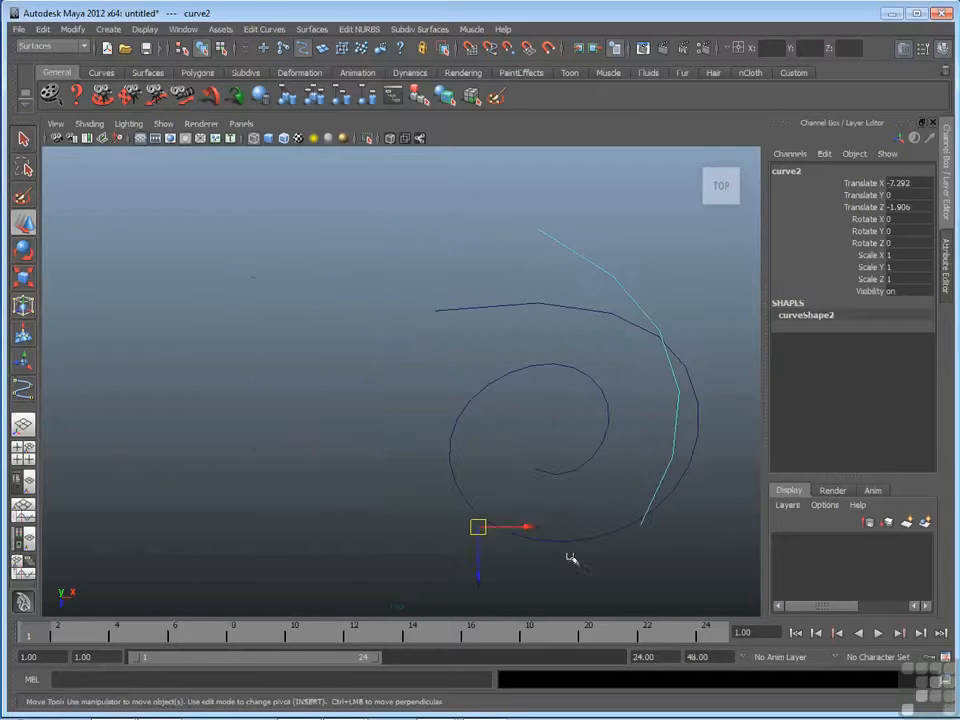
left_click_drag(478, 527, 206, 474)
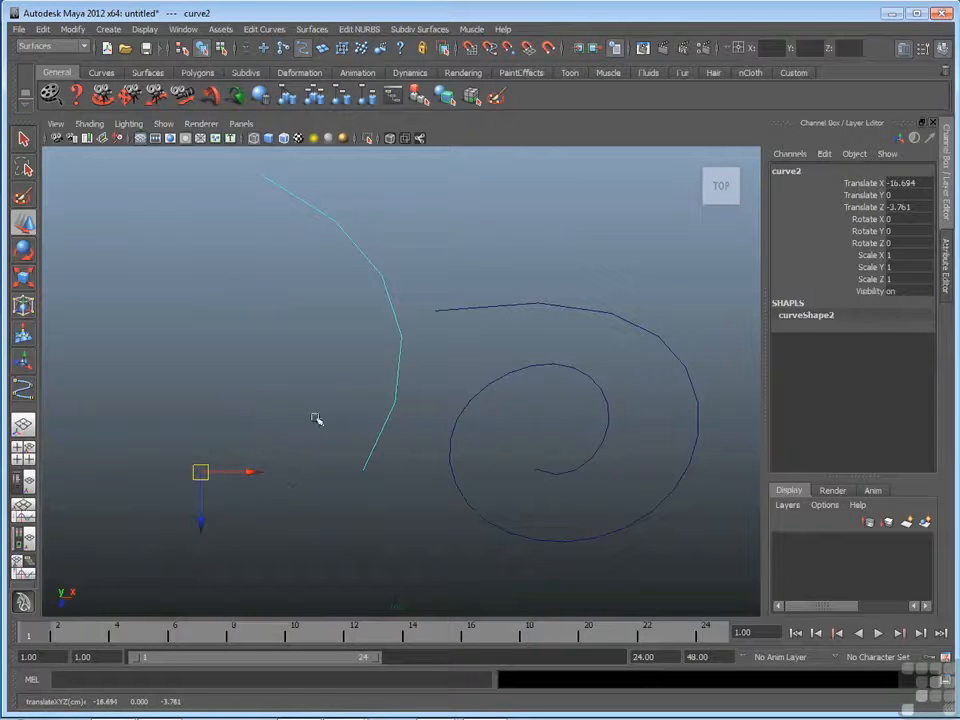
Rotate the arc to about X 150.1, Y 35.6, Z -165.5, move it to about X -6.02, Z -5.67 near the spiral's outer end, and deselect it.
left_click(23, 248)
left_click_drag(266, 465, 124, 444)
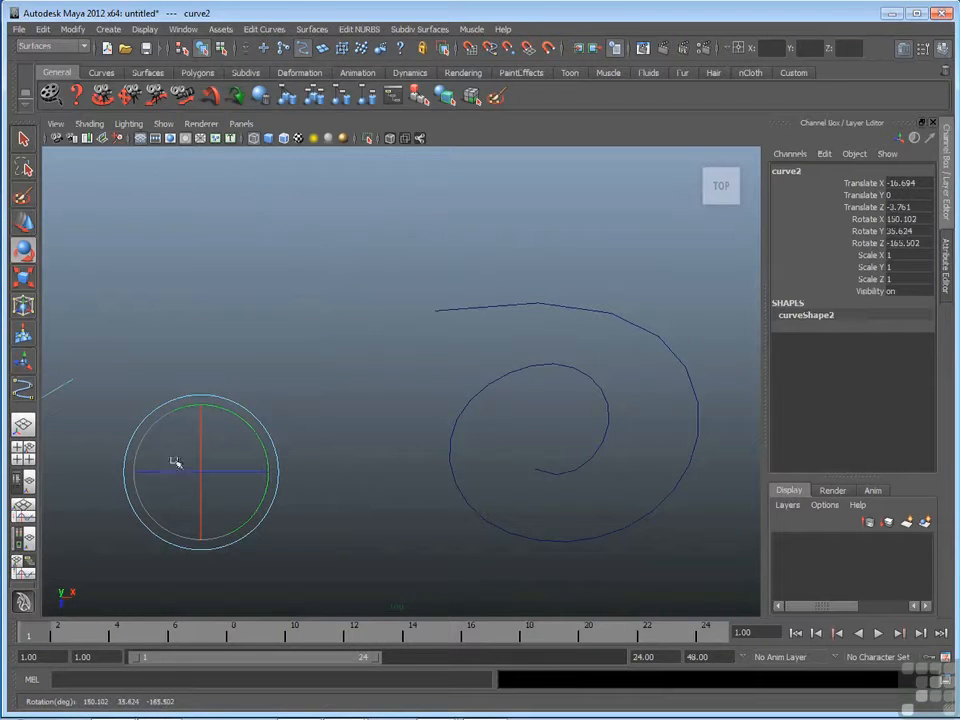
left_click(23, 222)
left_click_drag(212, 482, 527, 412)
left_click_drag(562, 452, 598, 465)
middle_click_drag(598, 465, 478, 420, "alt")
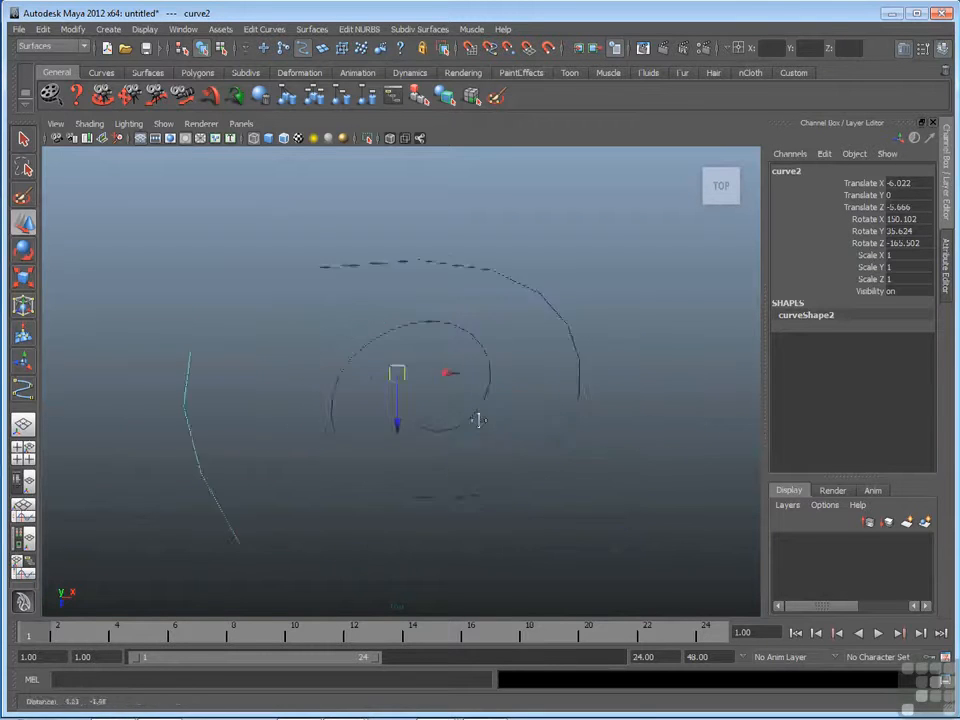
left_click(684, 347)
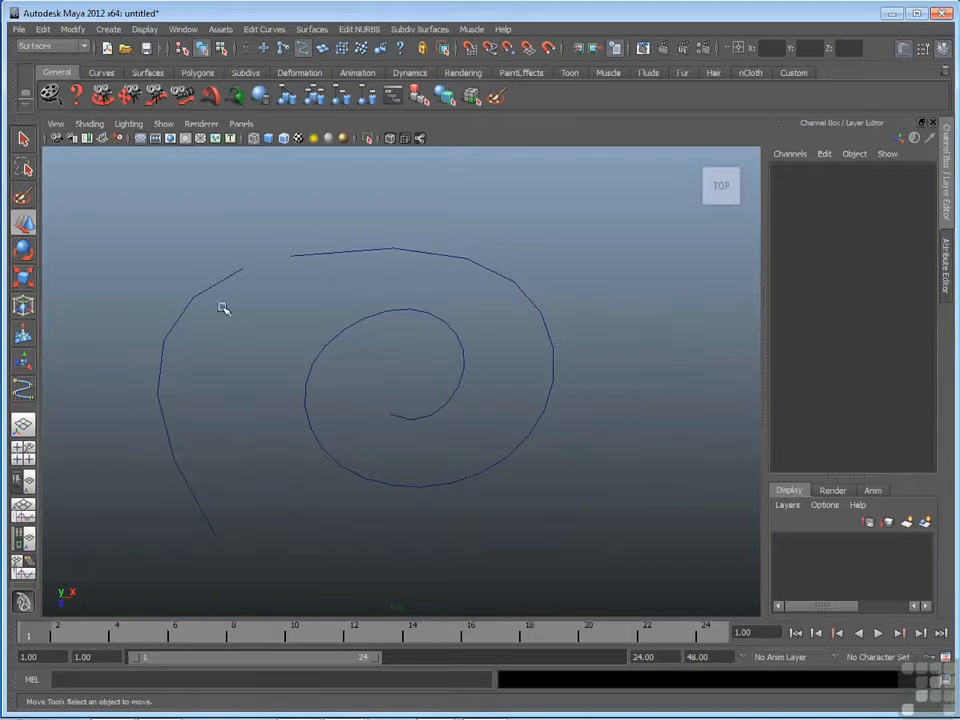
Attach the arc and the spiral using the Blend method with a 0.5 blend bias, without keeping the originals.
left_click(546, 357)
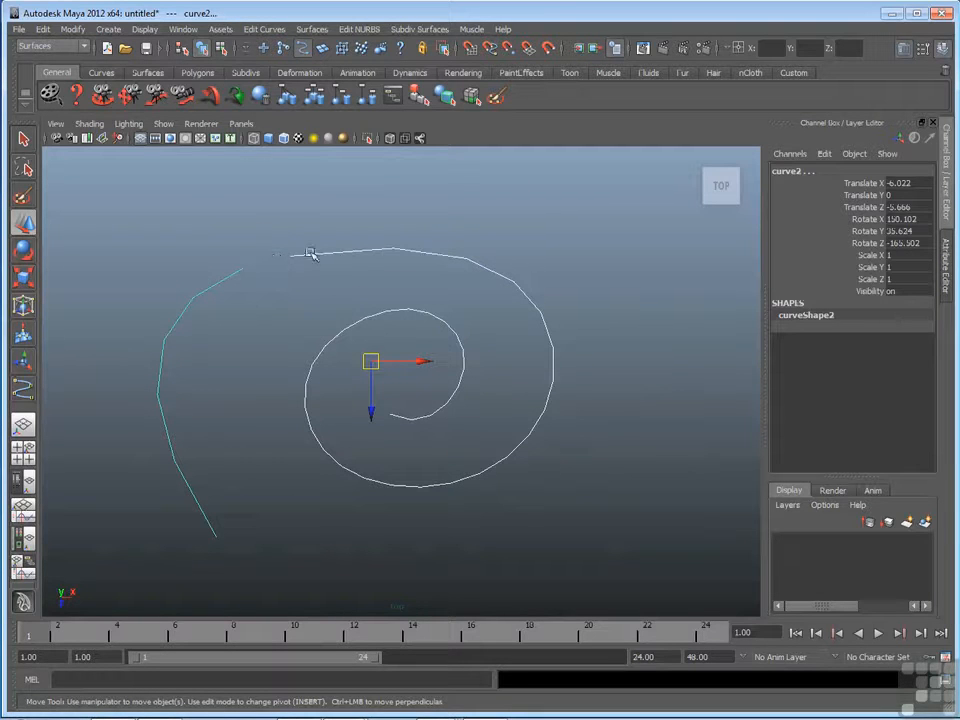
left_click(258, 29)
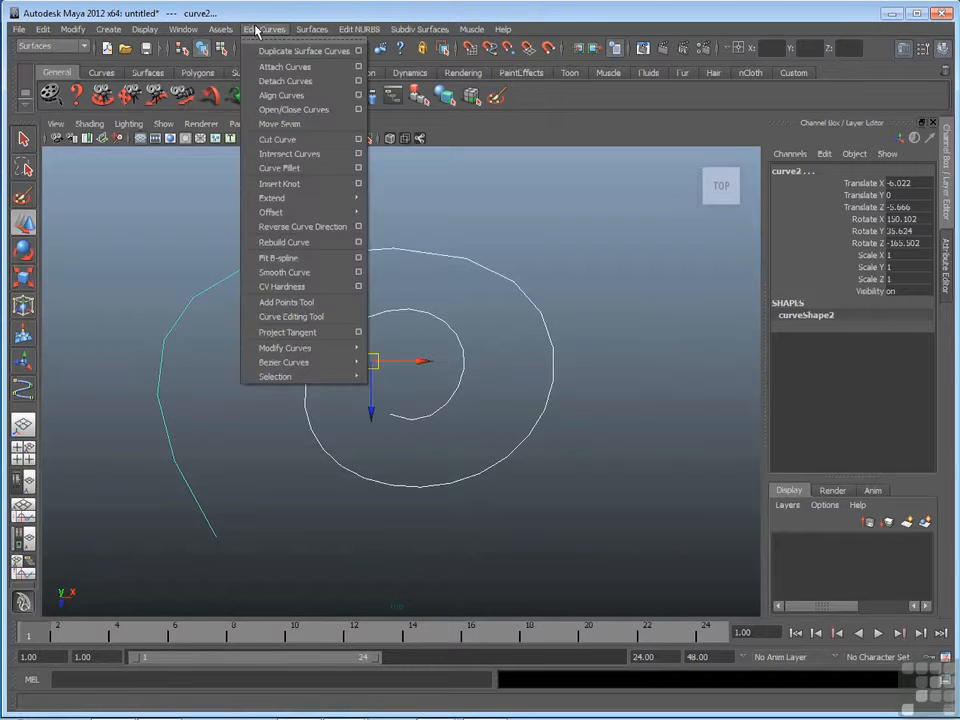
left_click(358, 66)
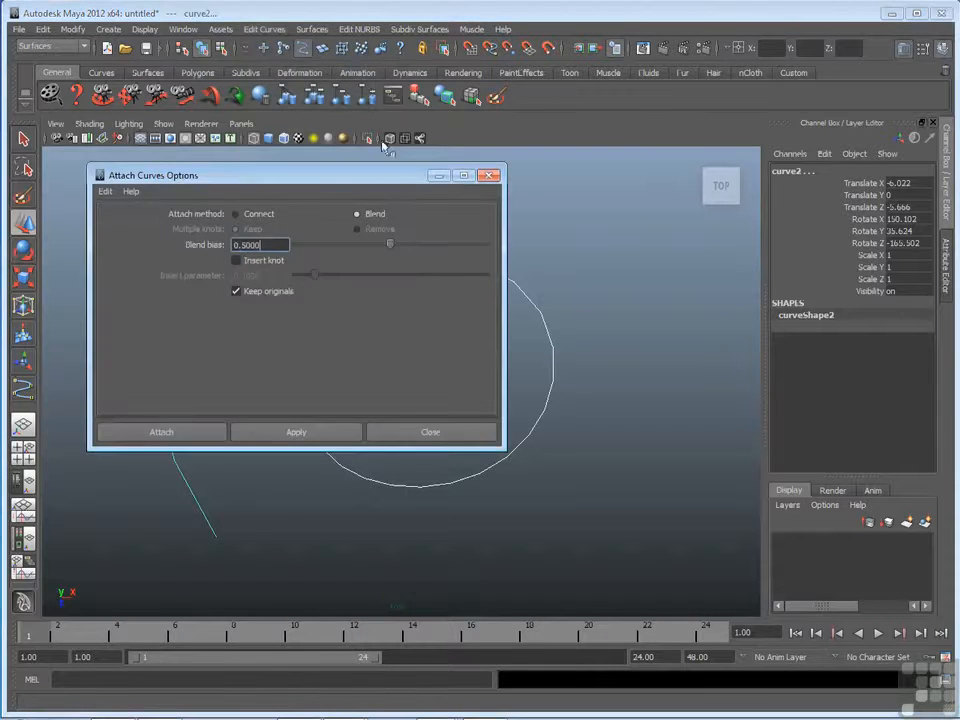
left_click_drag(336, 182, 659, 273)
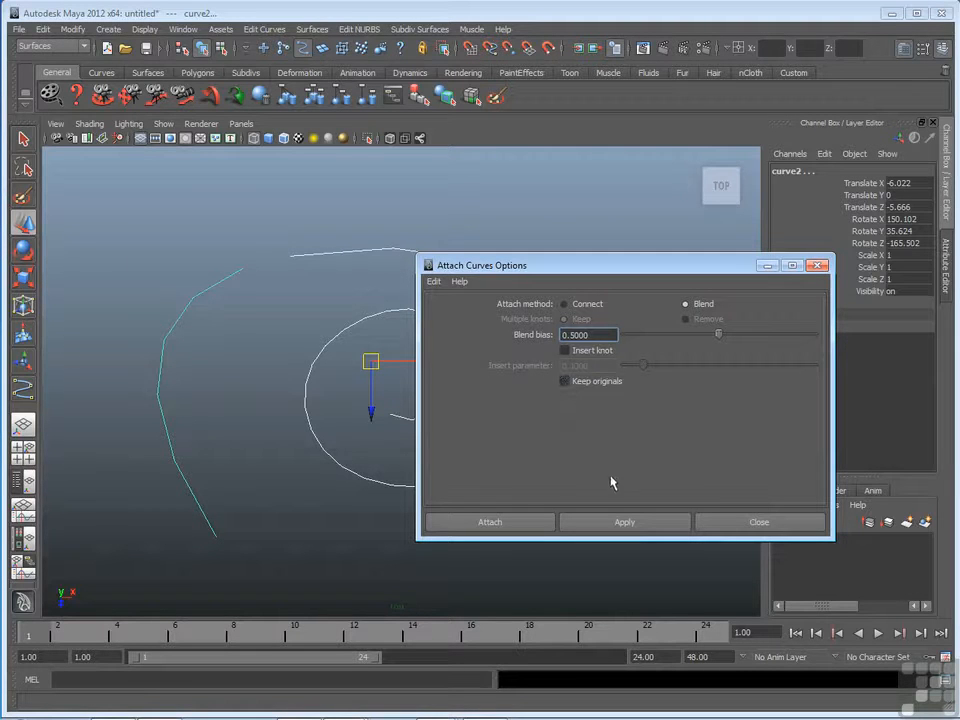
left_click(514, 527)
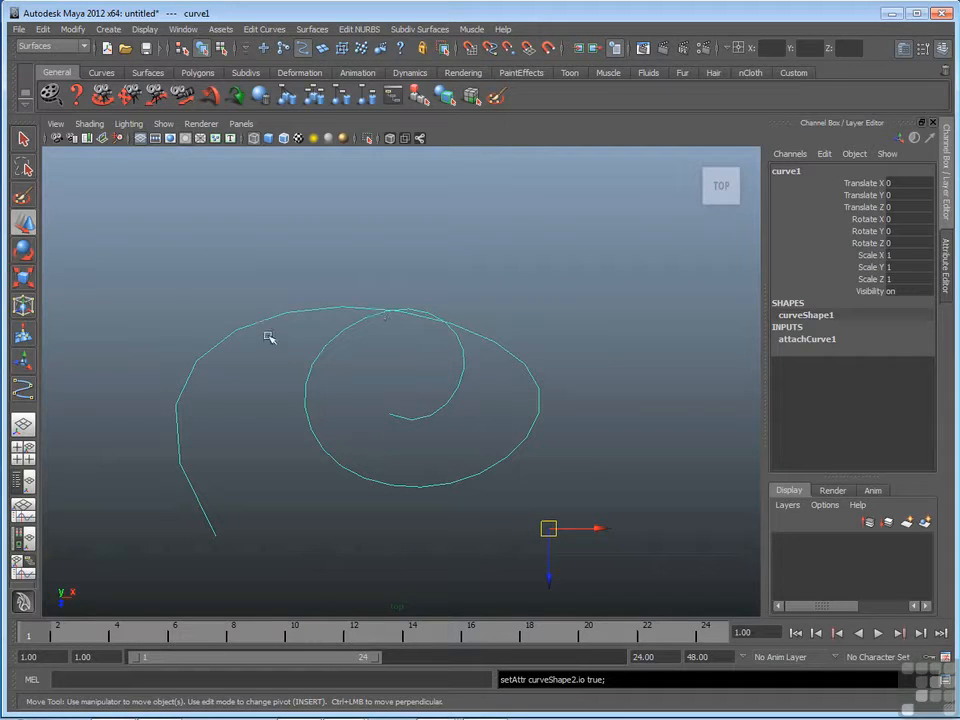
Show the attached curve's control vertices; move the inner turn's top vertex to about X -4.13, Z -10.57 and its left vertex to X -8.97, Z -3.77.
right_click(343, 309)
left_click(300, 307)
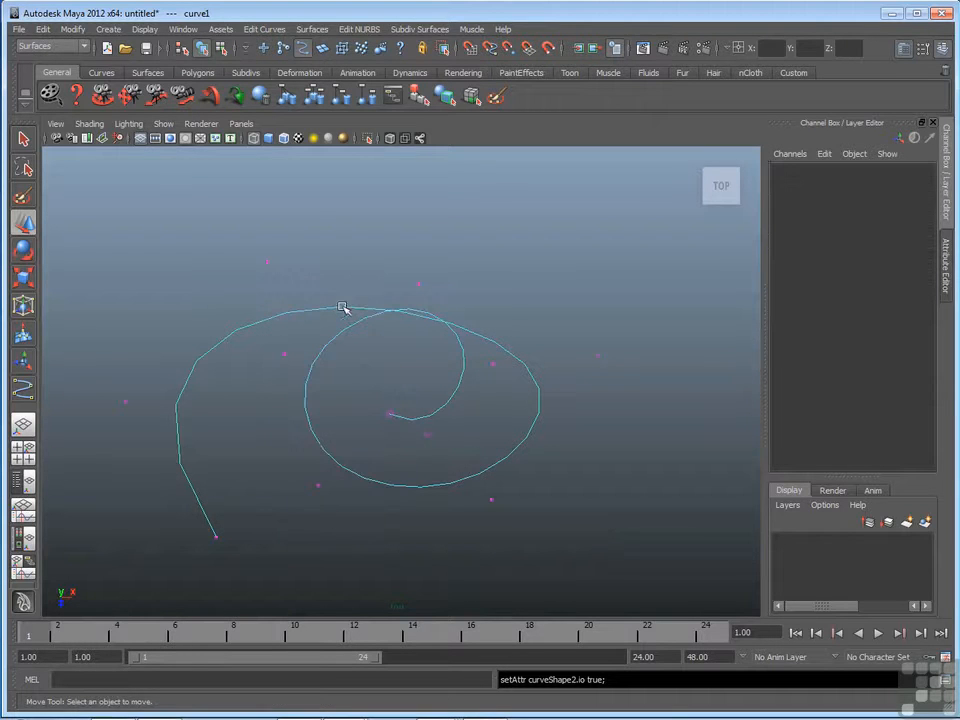
left_click(419, 284)
left_click_drag(420, 281, 426, 214)
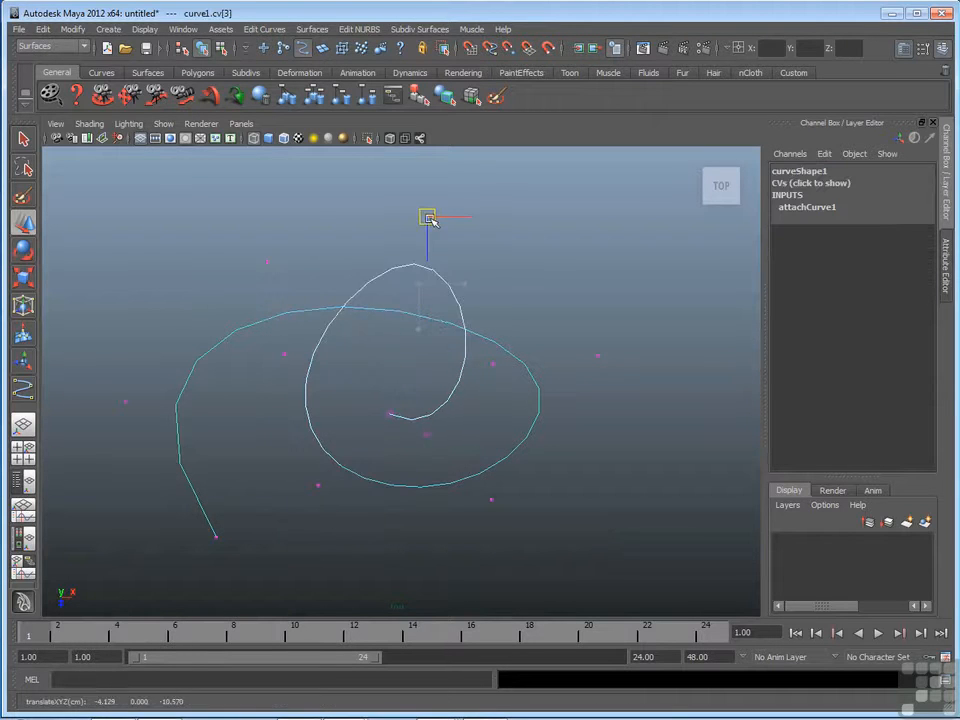
left_click(284, 353)
left_click_drag(285, 354, 285, 412)
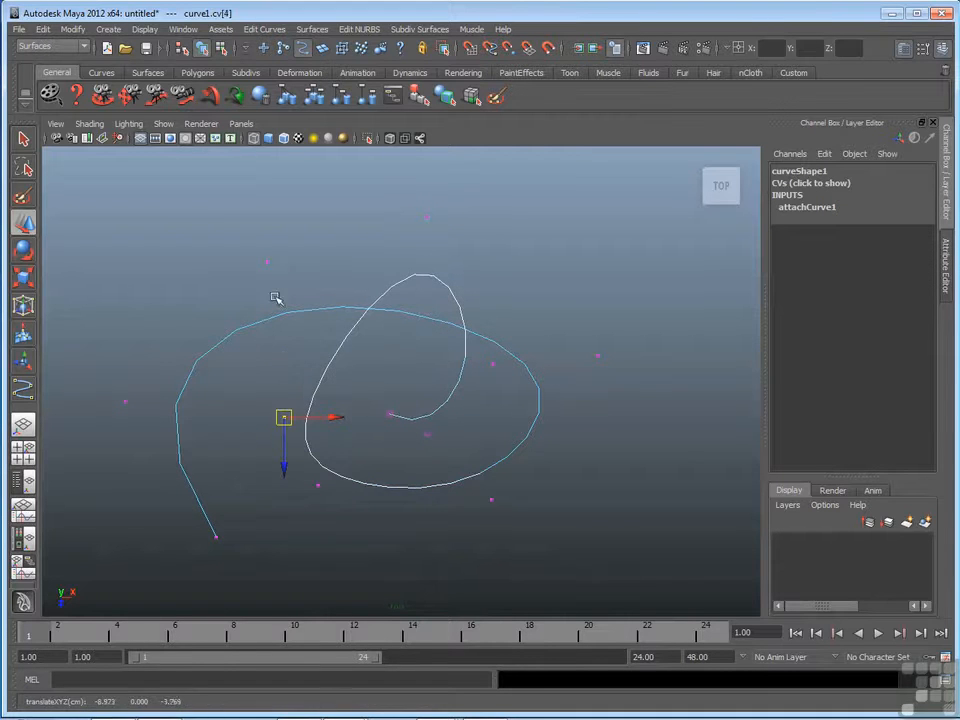
Pull the outer turn's upper-left control vertex outward, move the inner turn's top vertex to about X -6.44, Z -7.04, and deselect it.
left_click(266, 262)
left_click_drag(266, 262, 248, 196)
left_click(427, 216)
left_click_drag(429, 216, 358, 321)
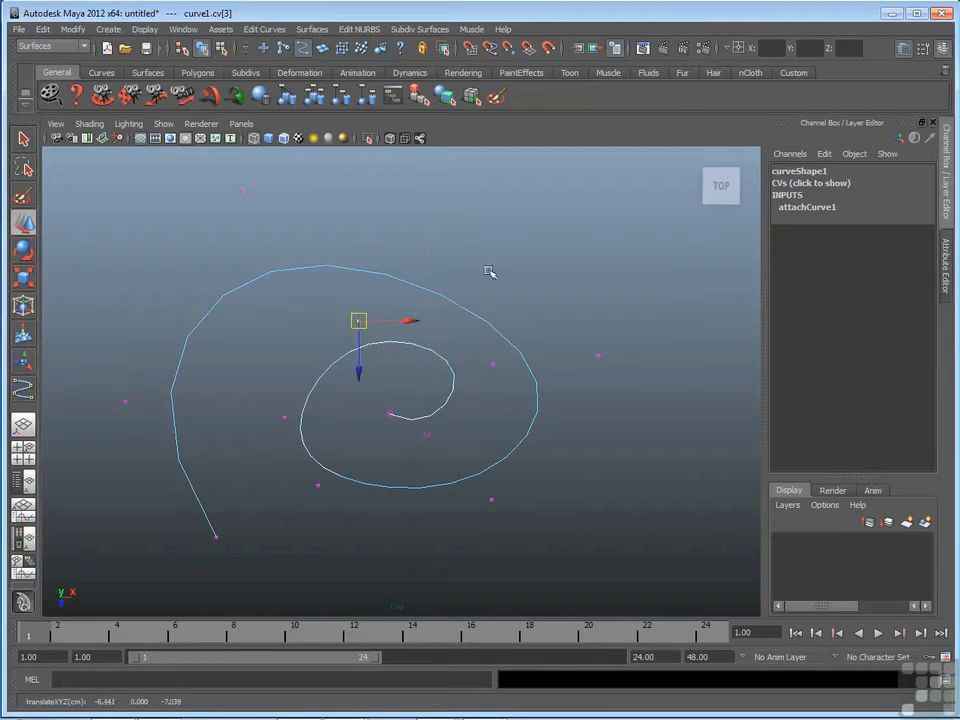
left_click(478, 282)
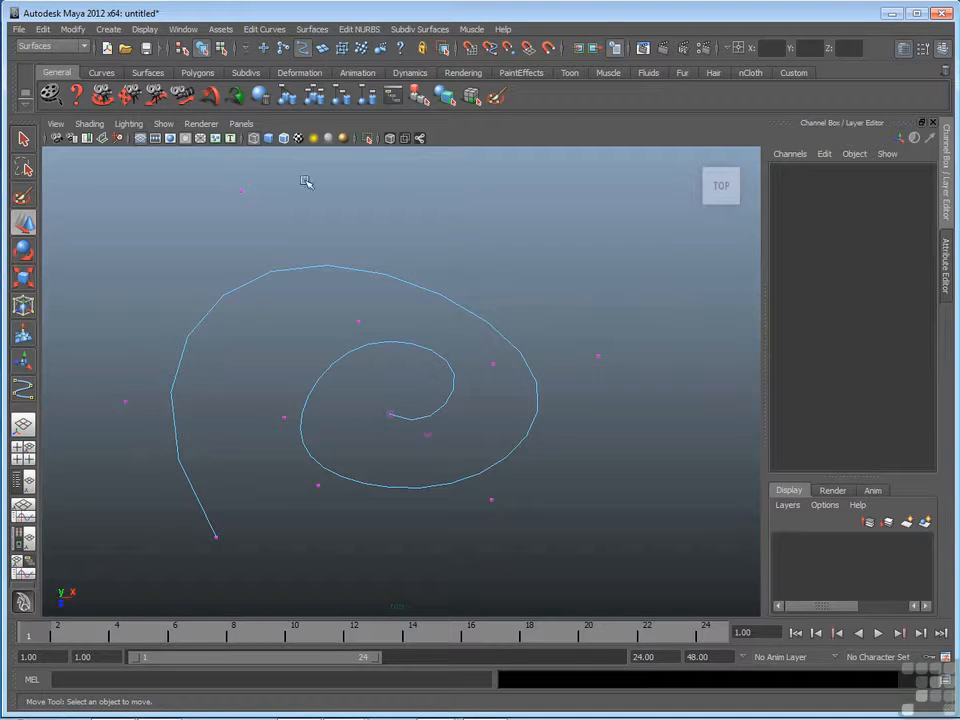
Select the edit point at the curve's lower right and detach the curve there without keeping the original.
left_click(221, 49)
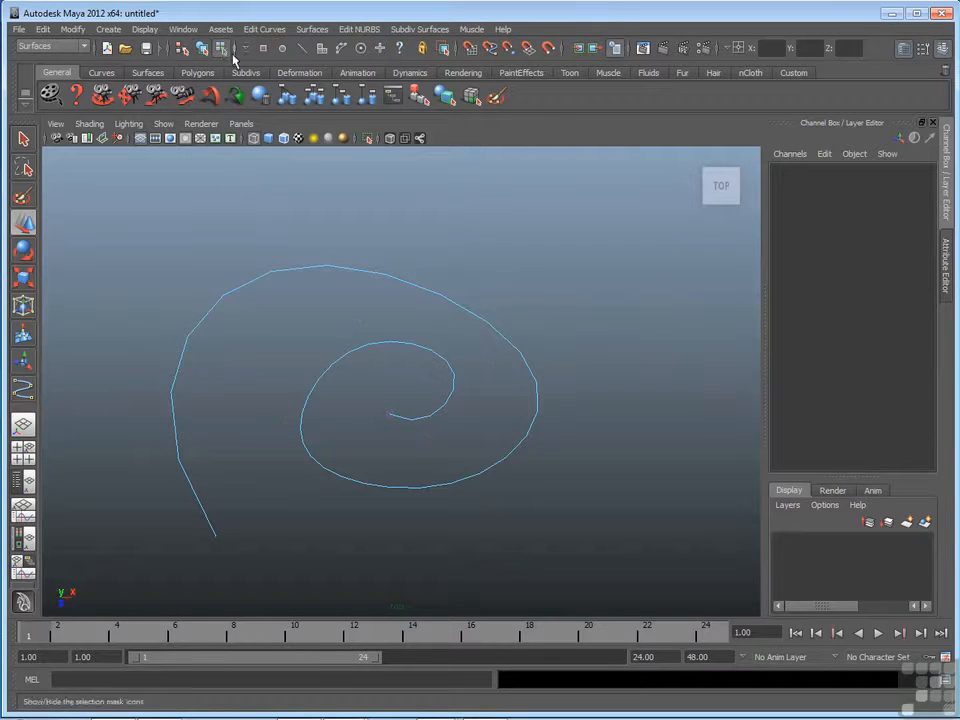
left_click(286, 52)
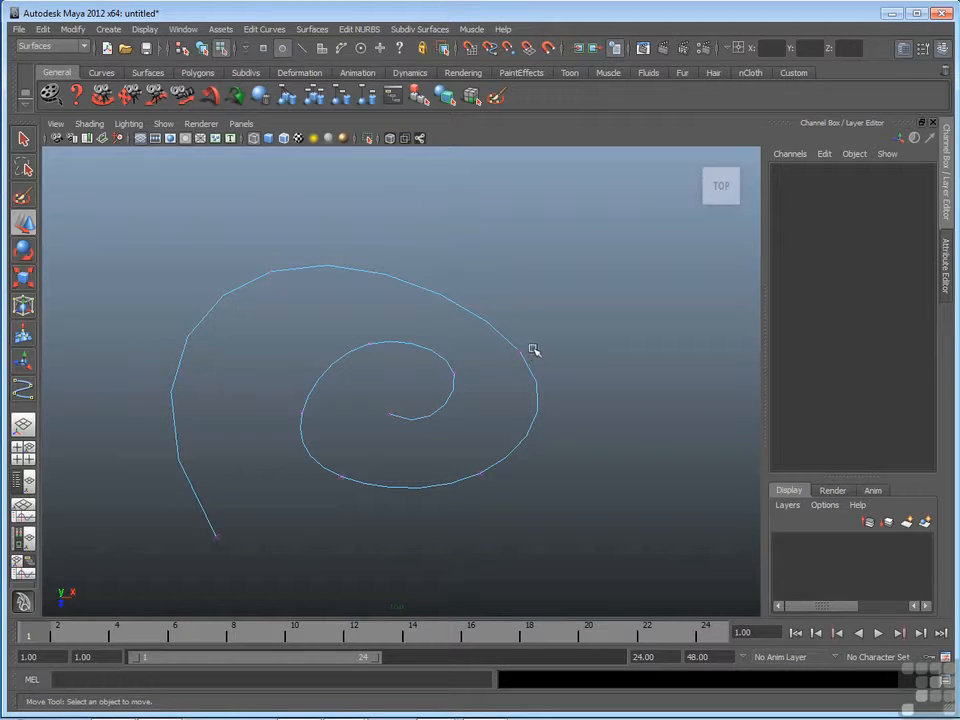
left_click_drag(465, 447, 493, 492)
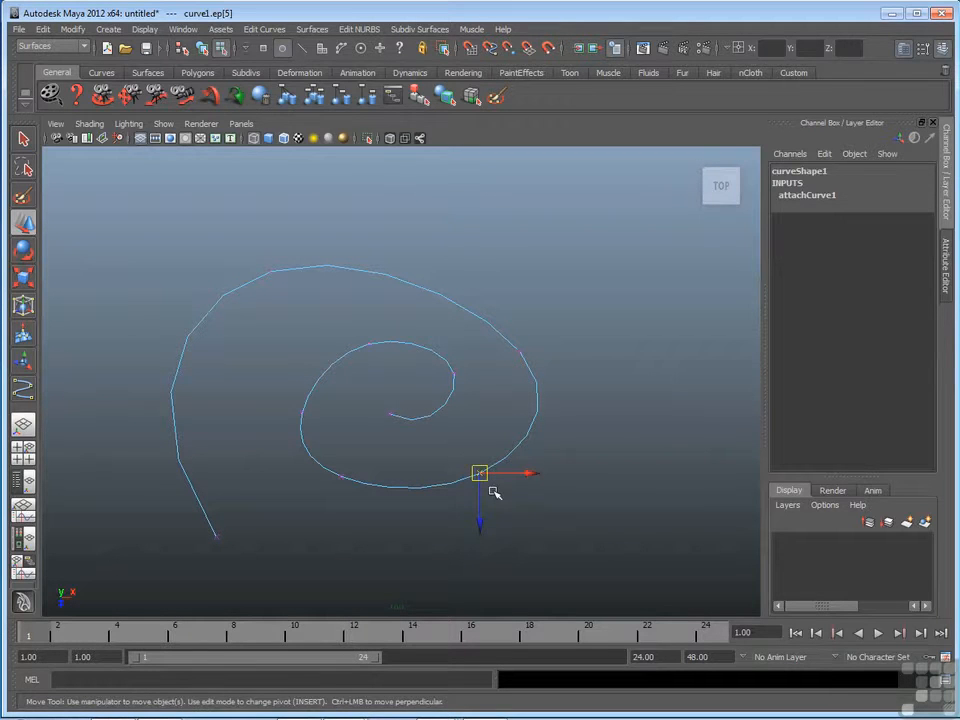
left_click(275, 30)
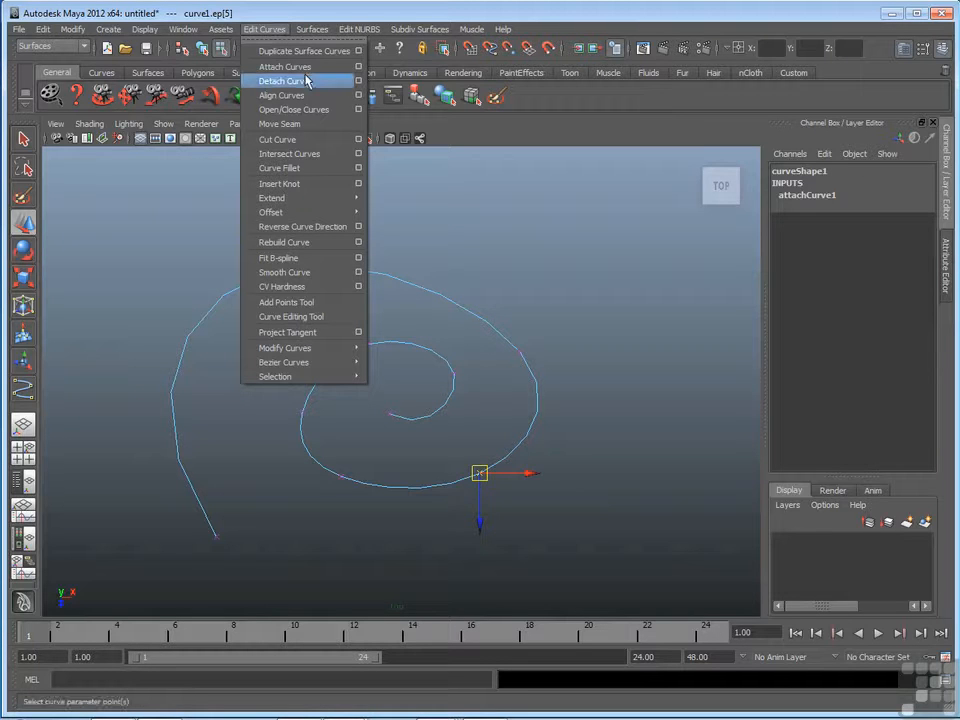
left_click(358, 81)
left_click_drag(580, 268, 605, 210)
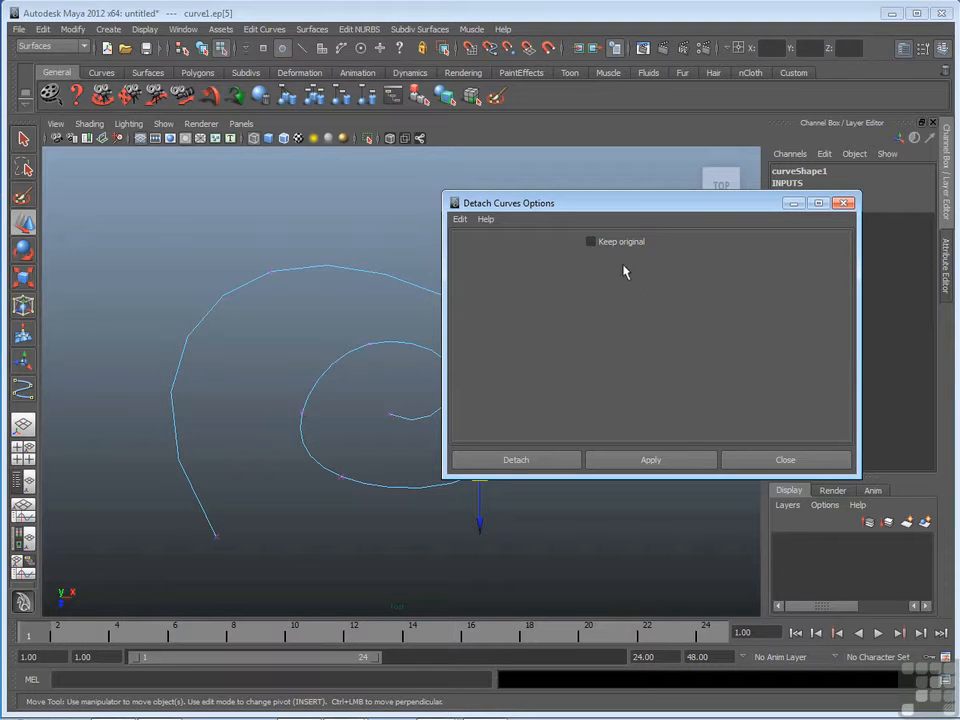
left_click(550, 459)
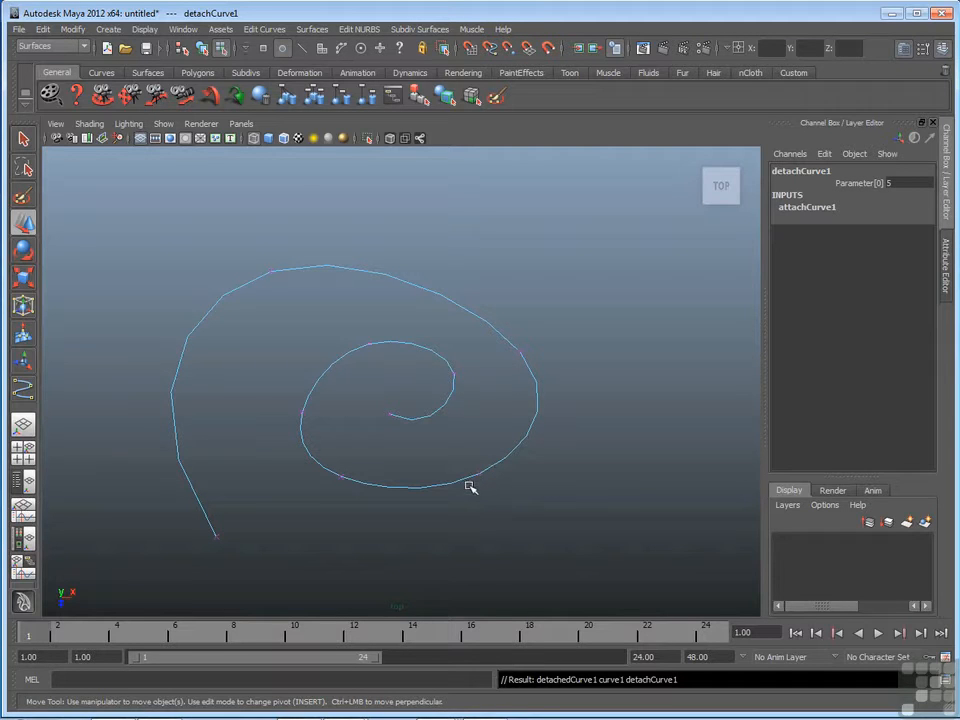
Return to object selection, select the outer and inner pieces in turn to check the split, and clear the selection.
left_click(24, 138)
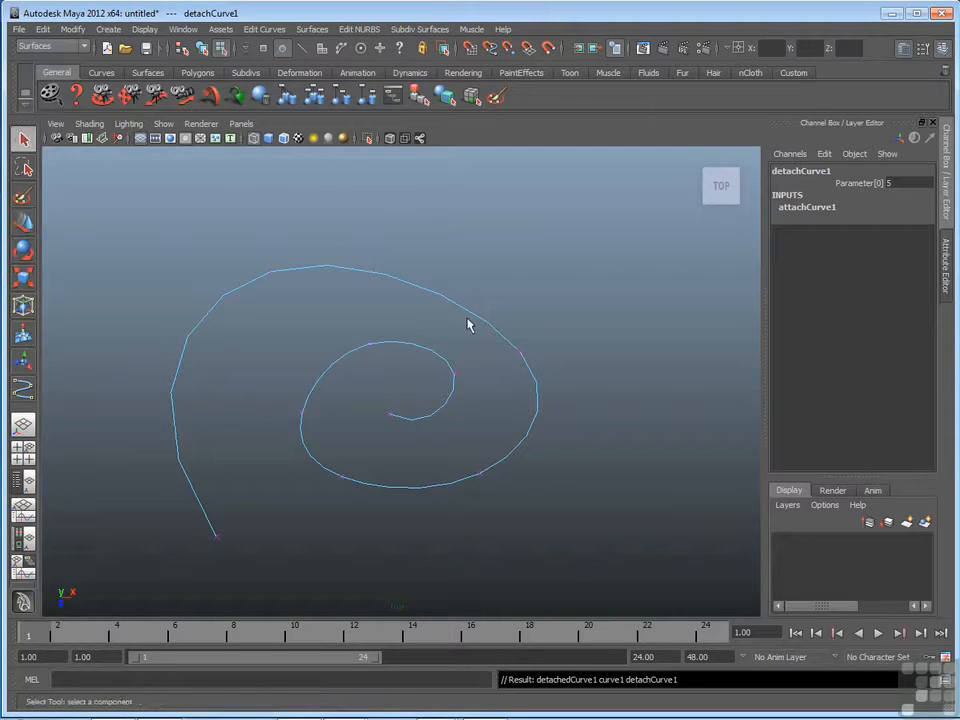
right_click_drag(469, 319, 500, 311)
left_click(424, 283)
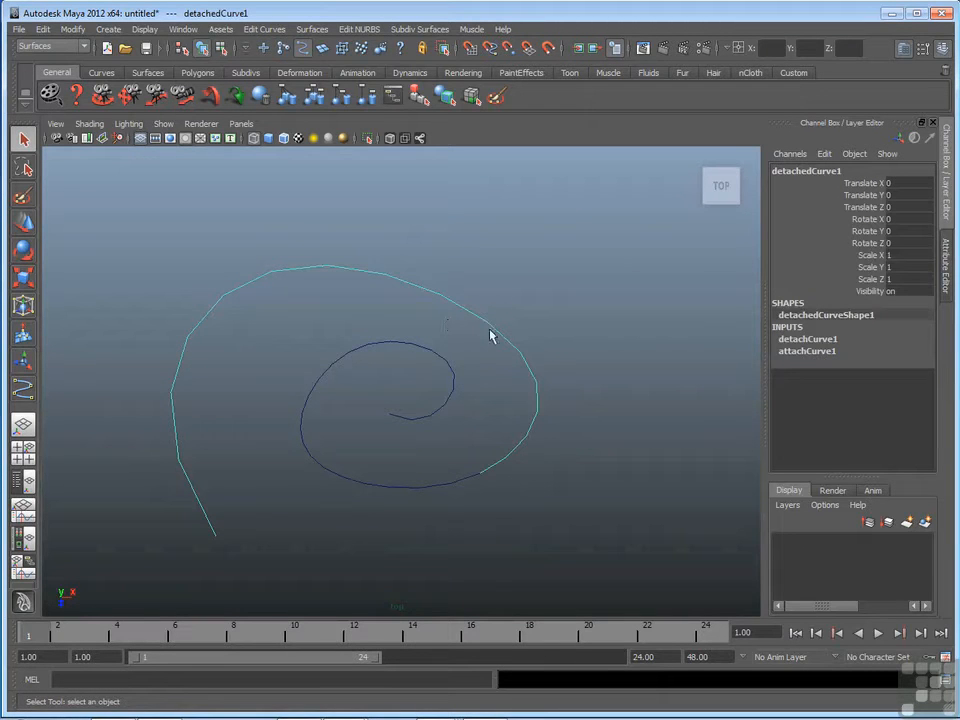
left_click_drag(403, 448, 455, 540)
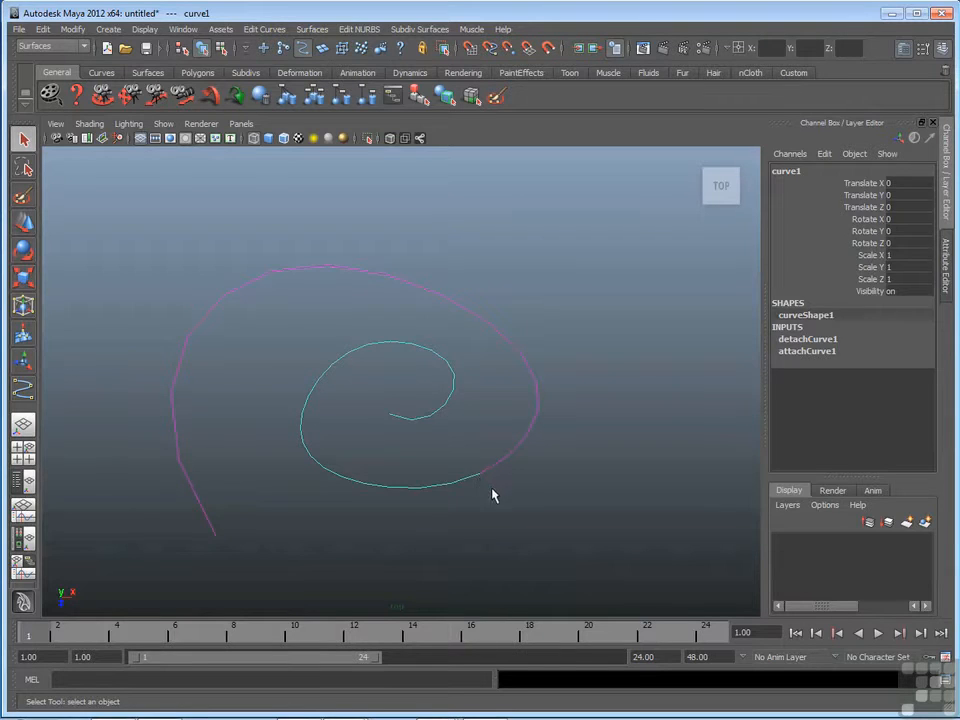
left_click(492, 494)
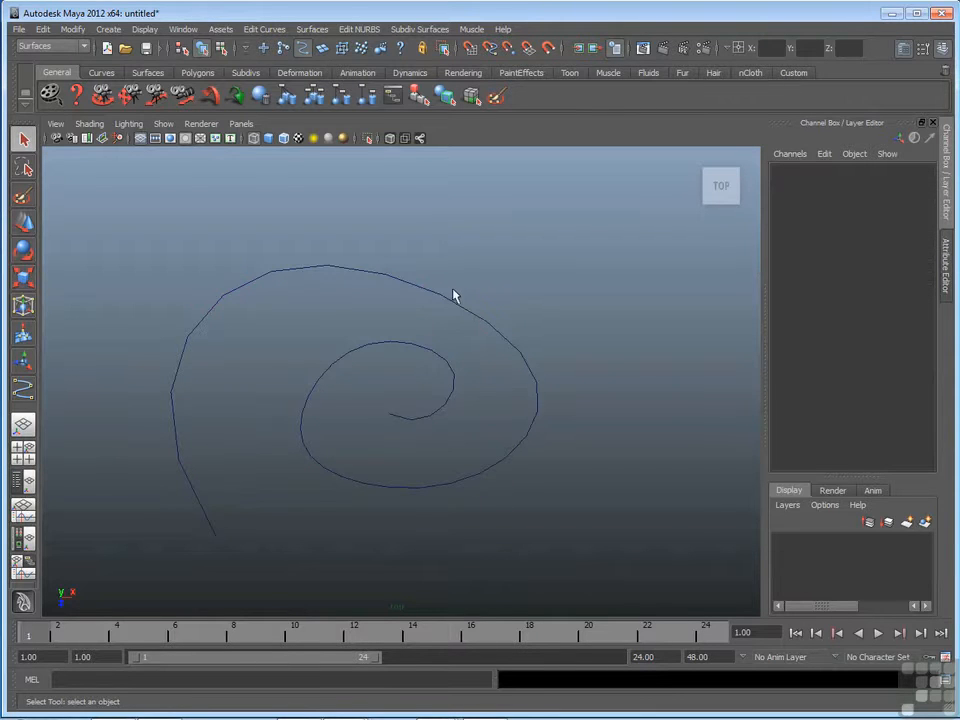
left_click(221, 48)
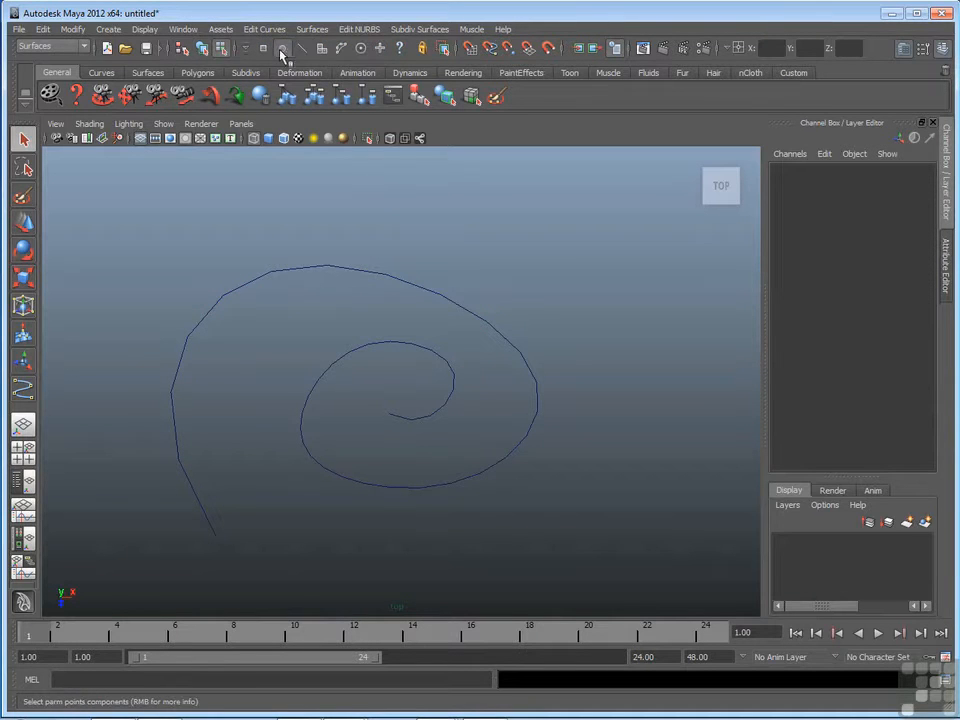
left_click(409, 285)
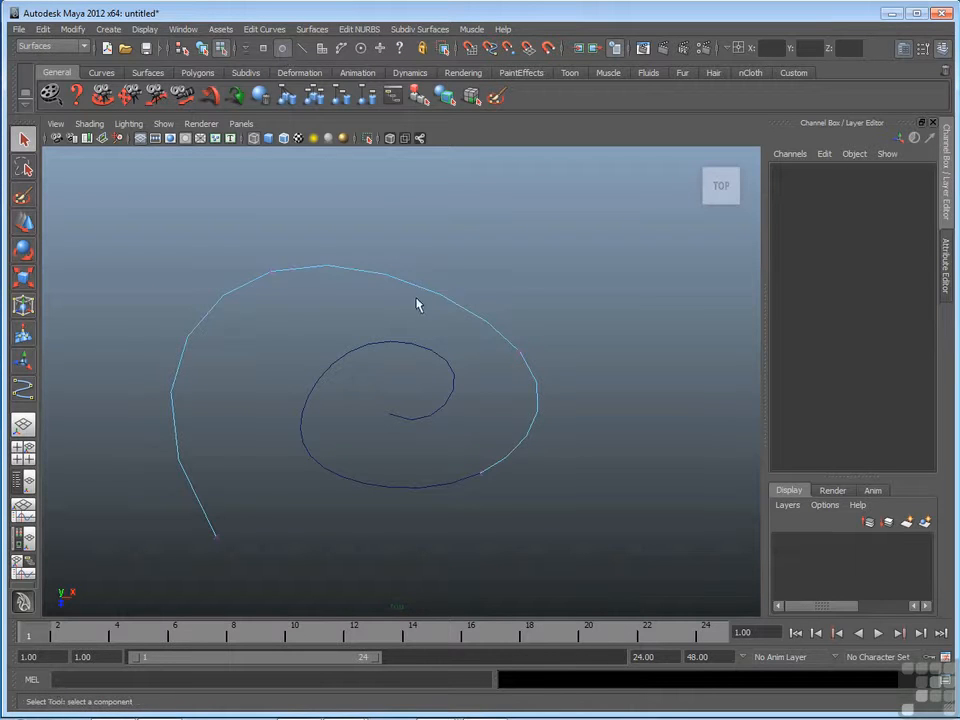
left_click(264, 289)
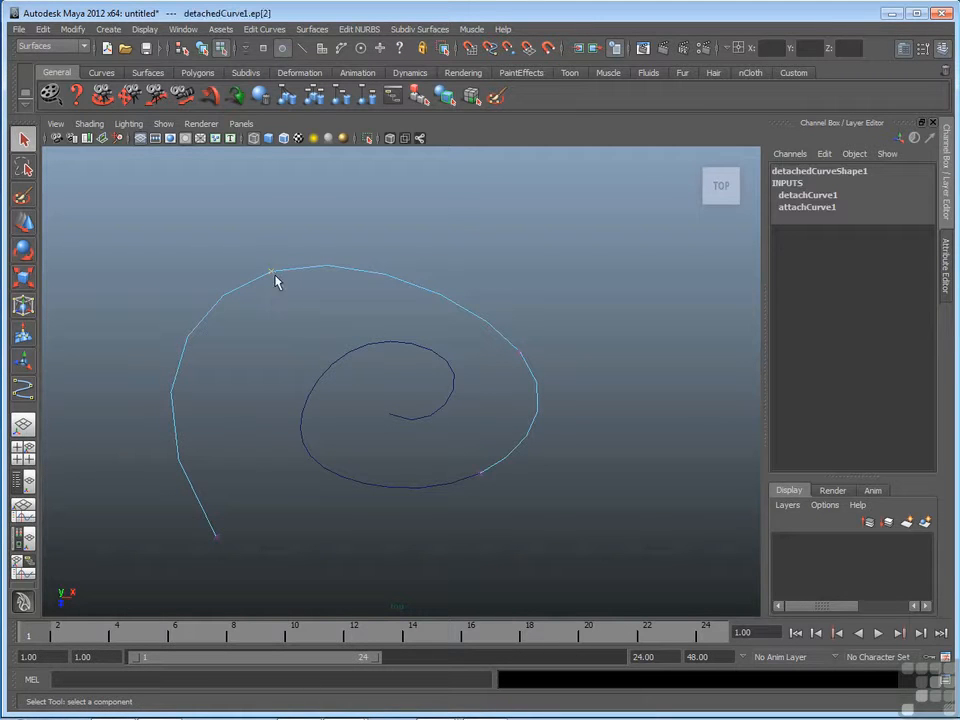
left_click(279, 29)
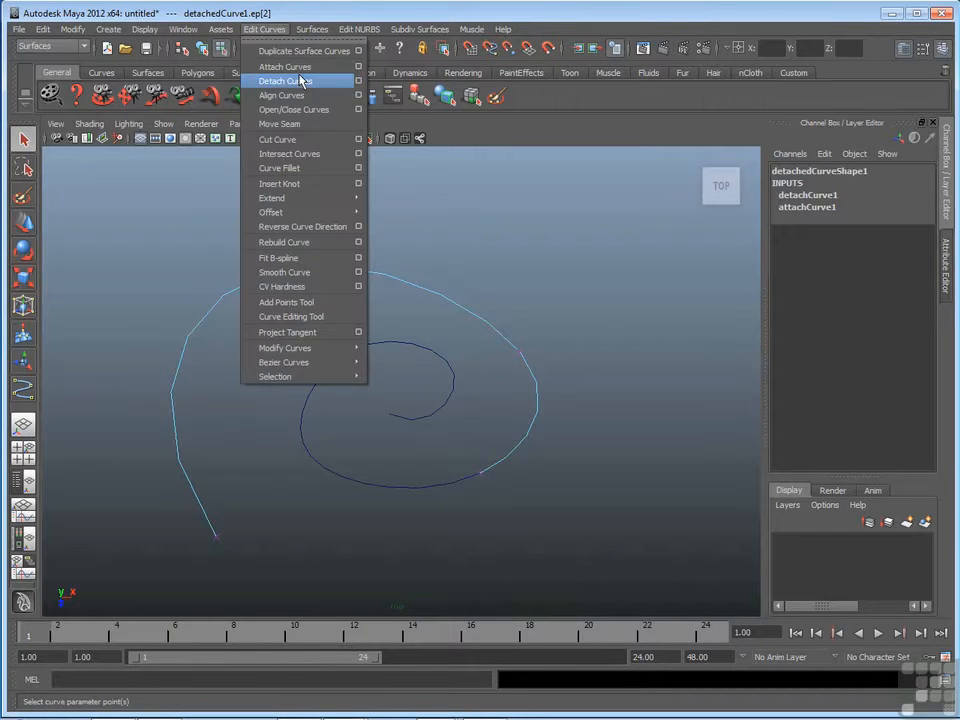
left_click(154, 229)
right_click(323, 268)
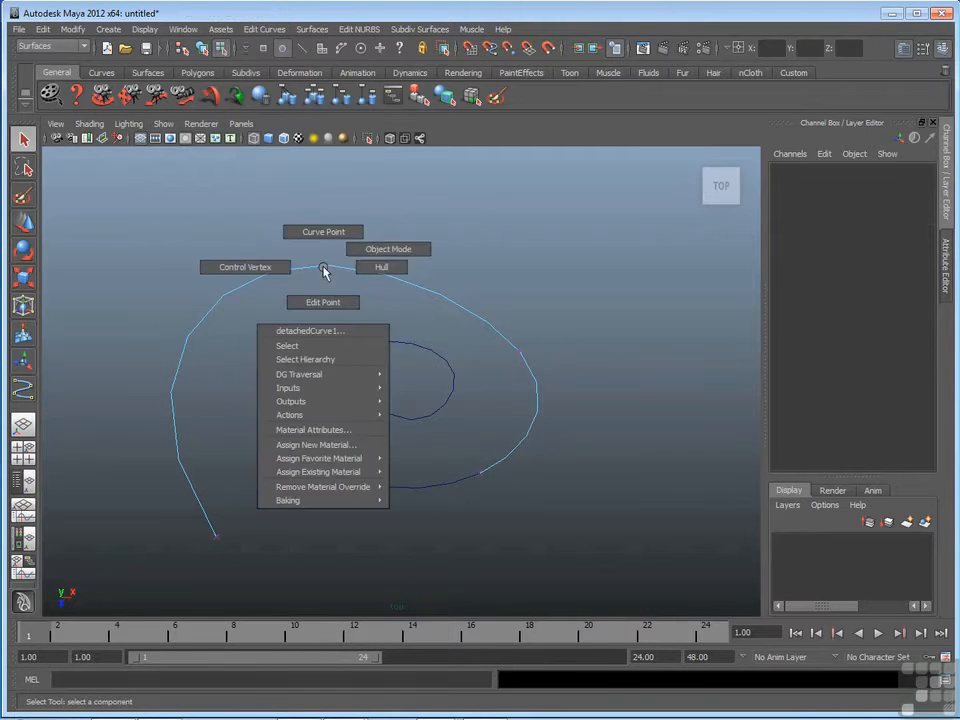
left_click(385, 250)
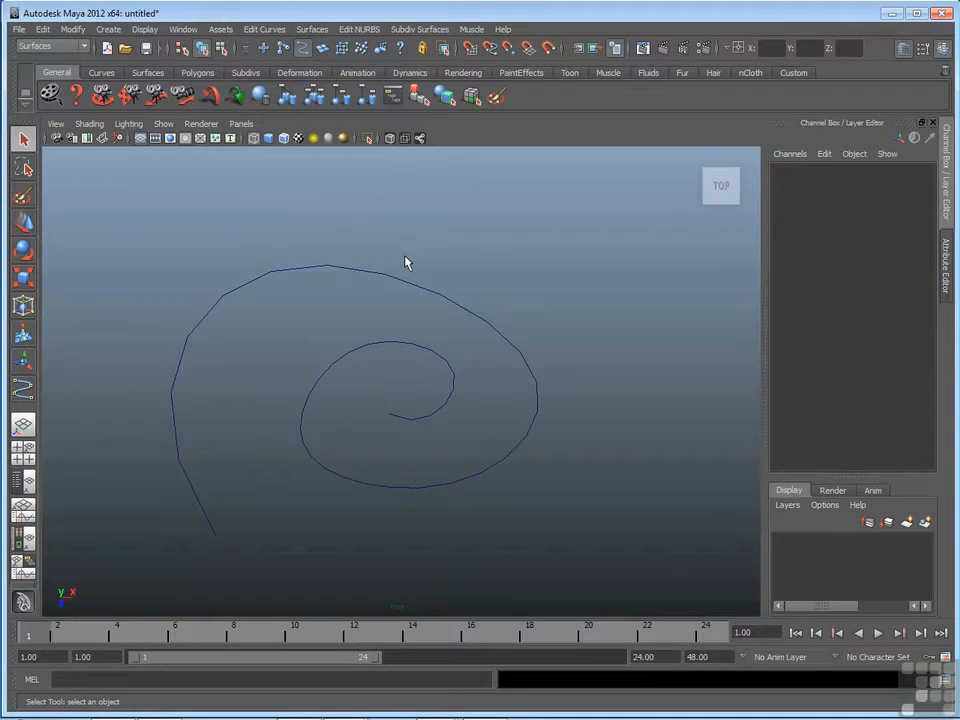